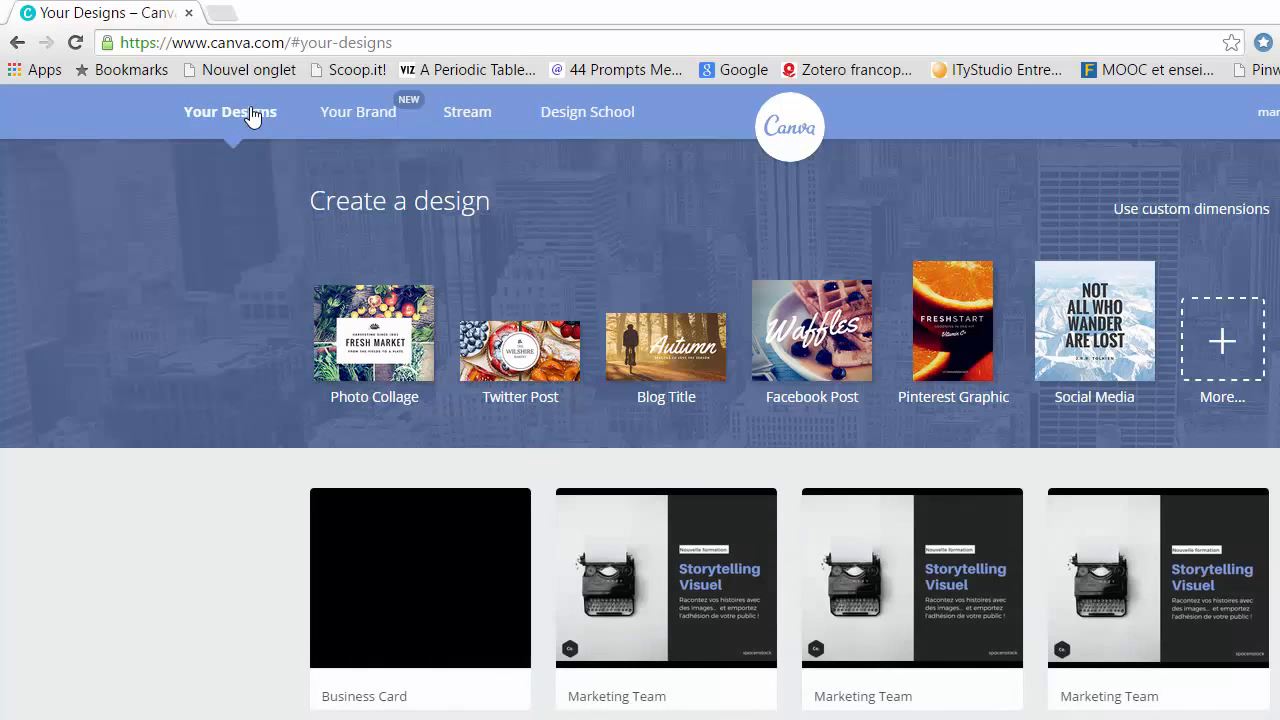
Look through the brand's team templates, Brand Kit colors and fonts, team member invitations and billing summary.
click(362, 118)
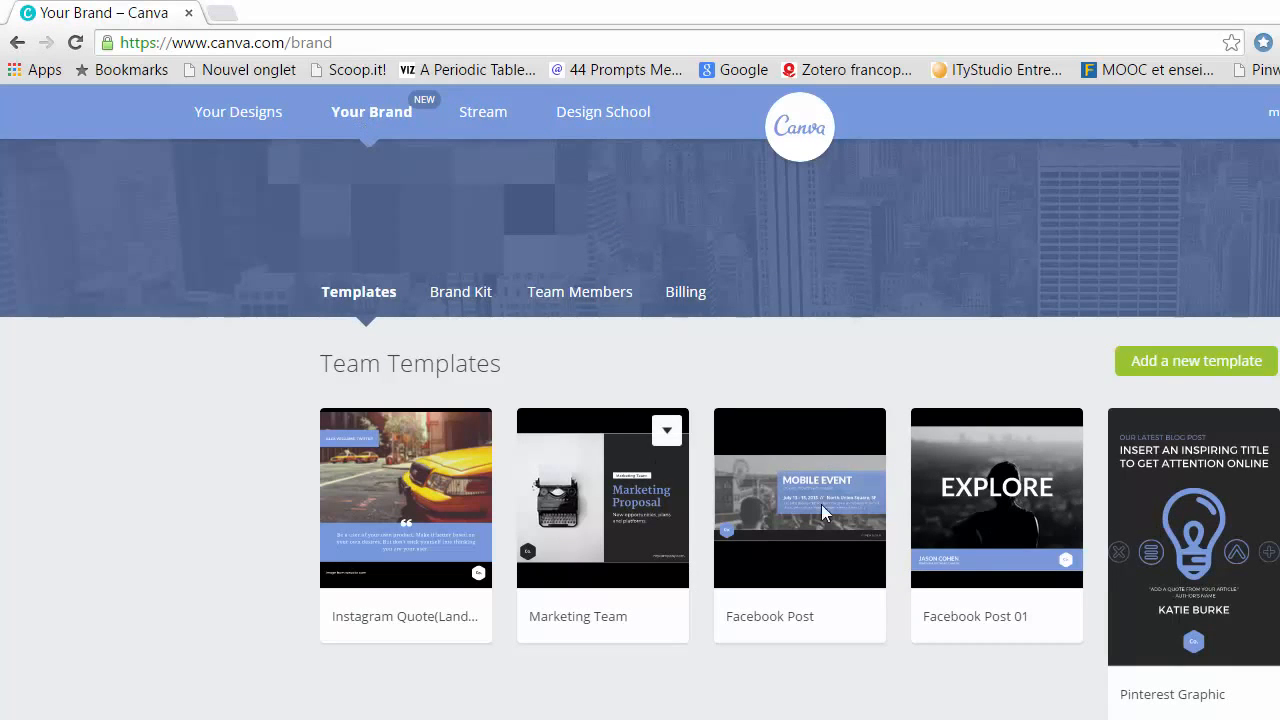
mouse_move(607, 478)
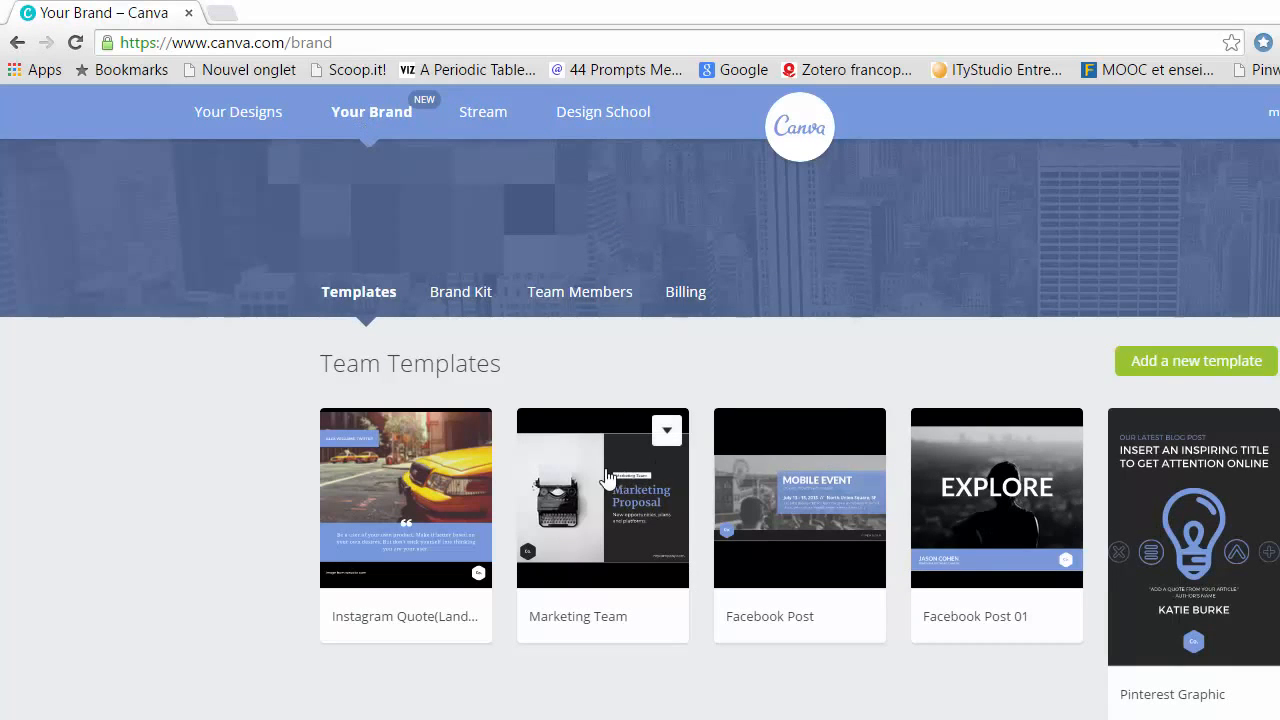
click(476, 297)
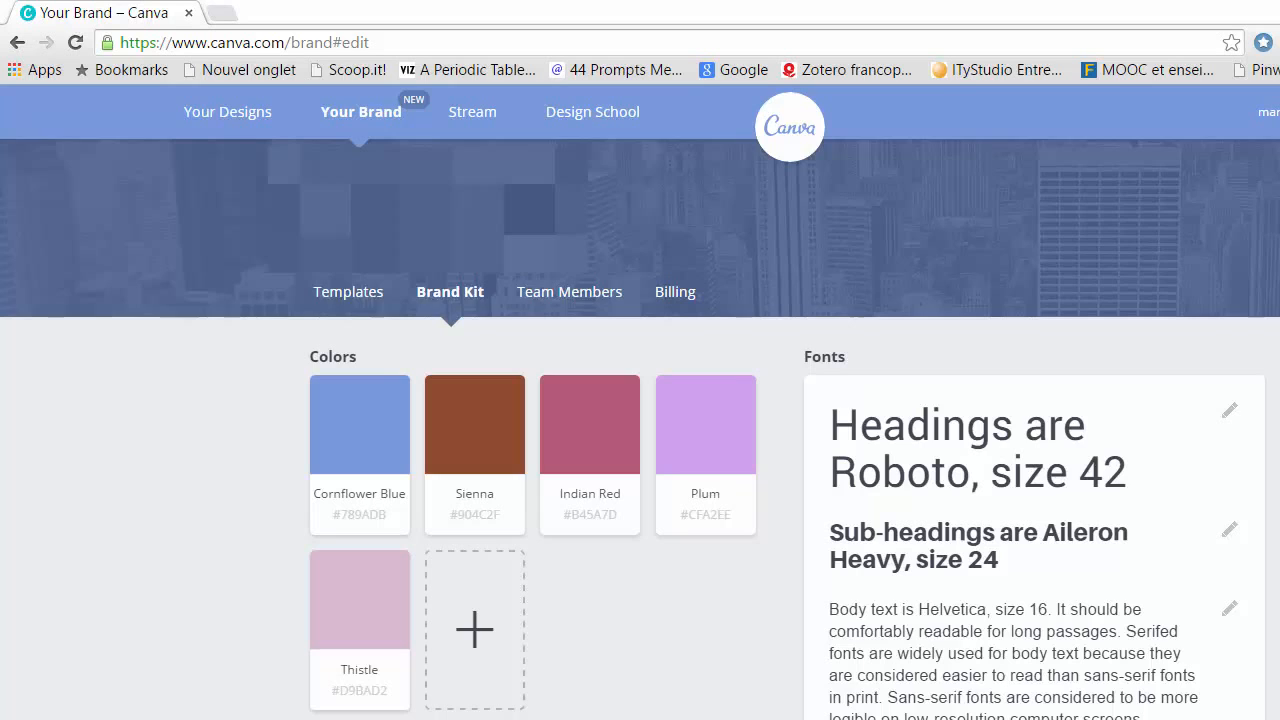
scroll(640, 430, down, 1)
scroll(640, 430, up, 1)
click(613, 297)
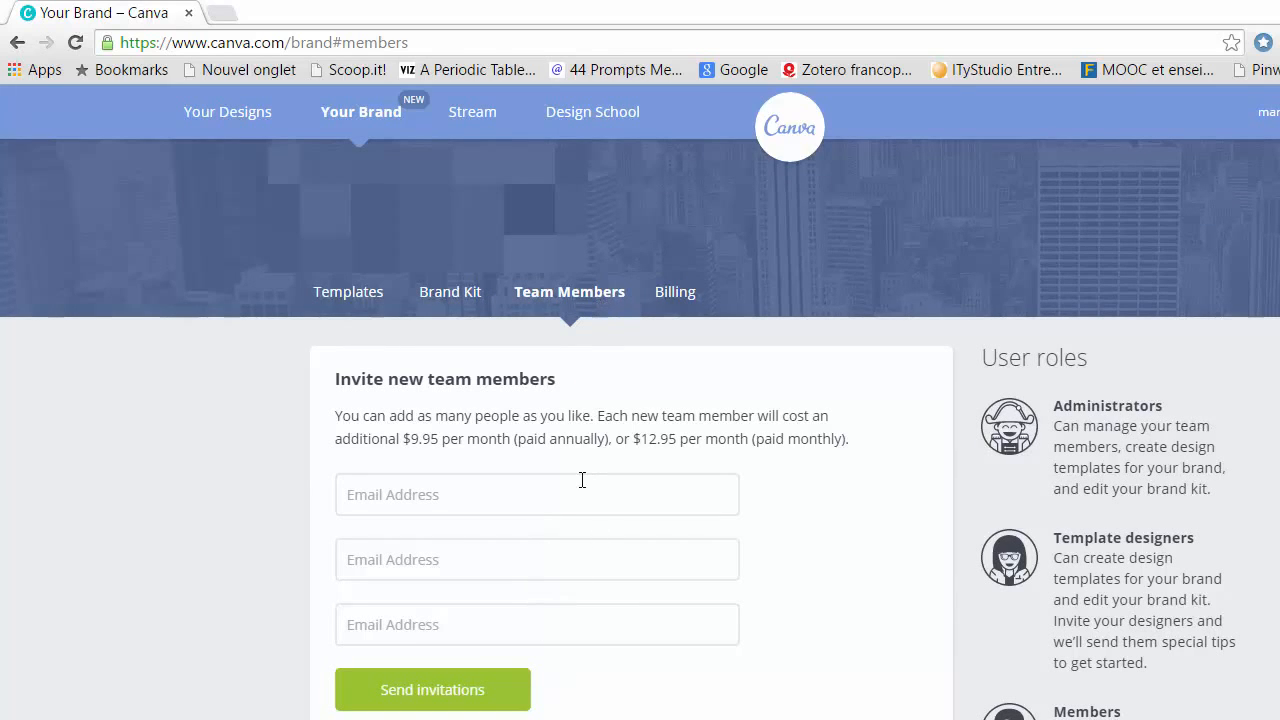
click(680, 302)
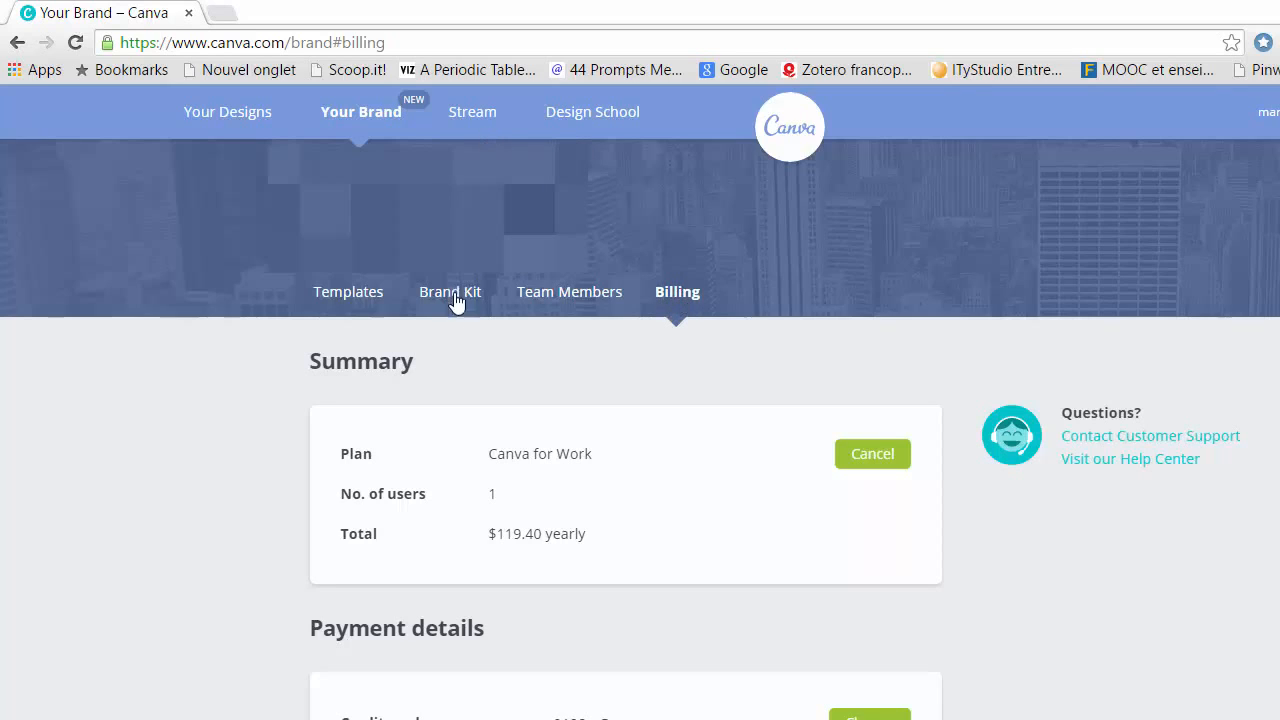
View the design Stream and the Design School site, and return to the Stream page.
click(479, 116)
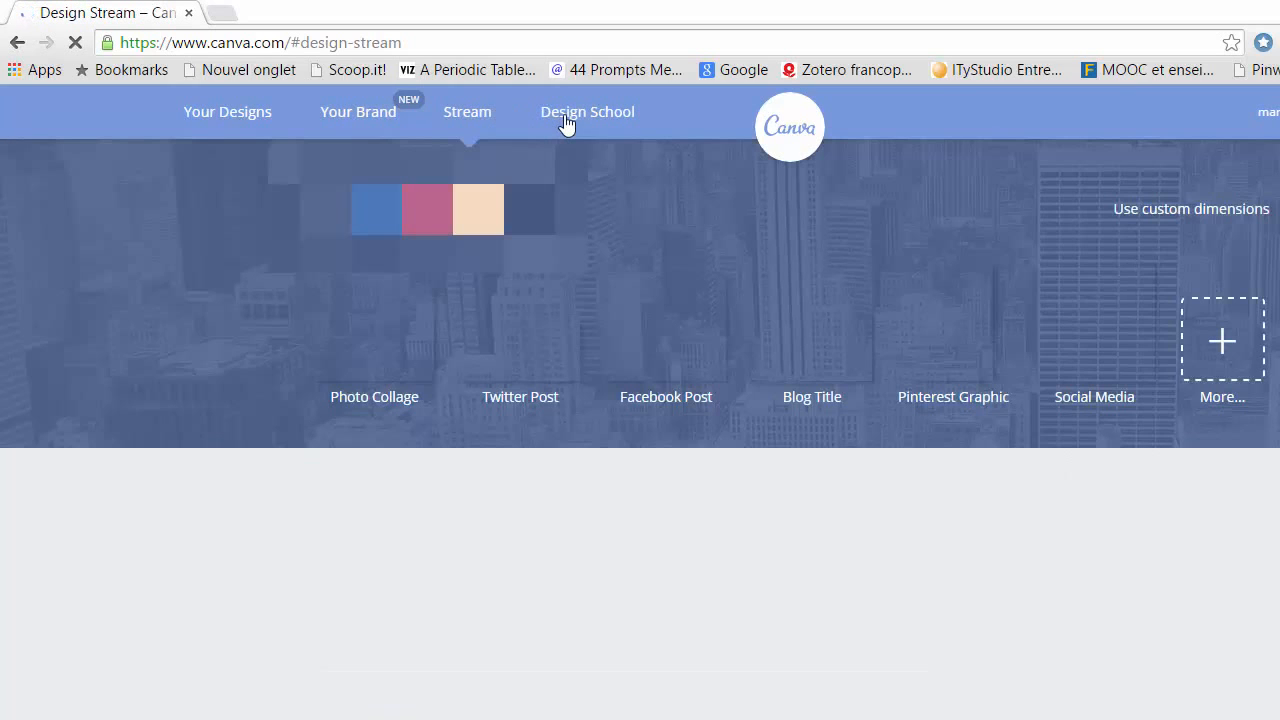
click(565, 118)
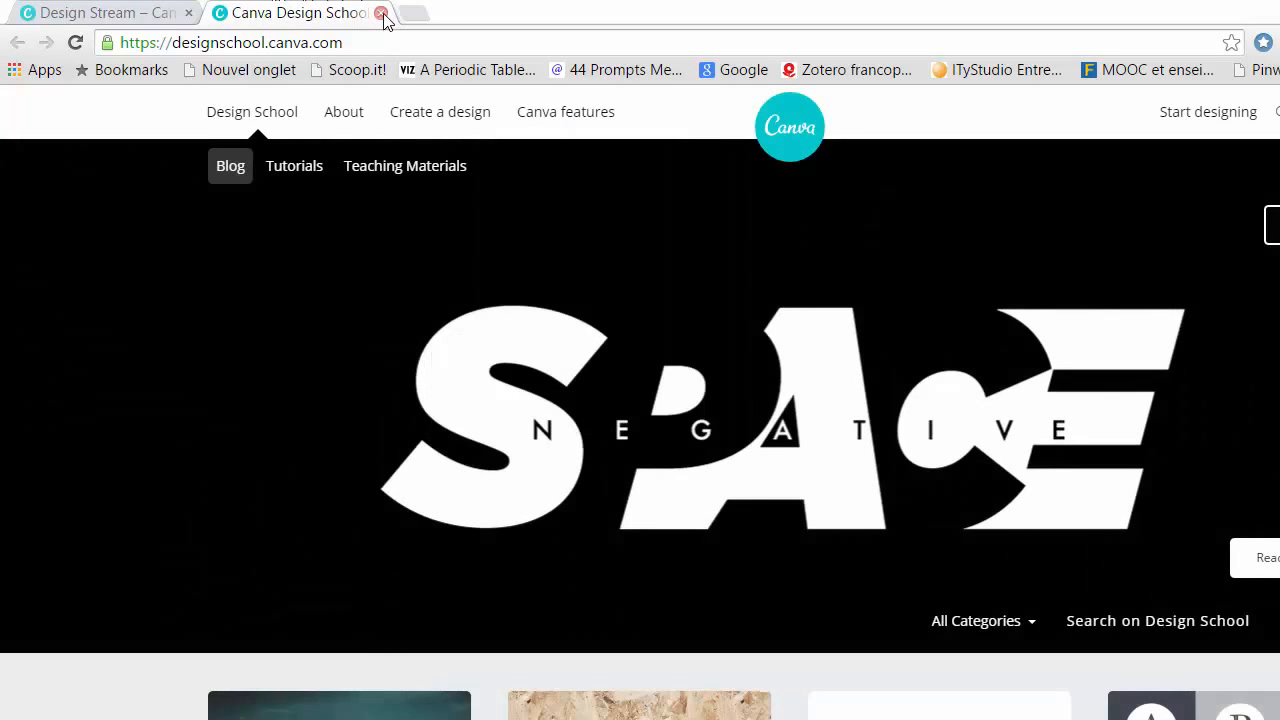
click(381, 14)
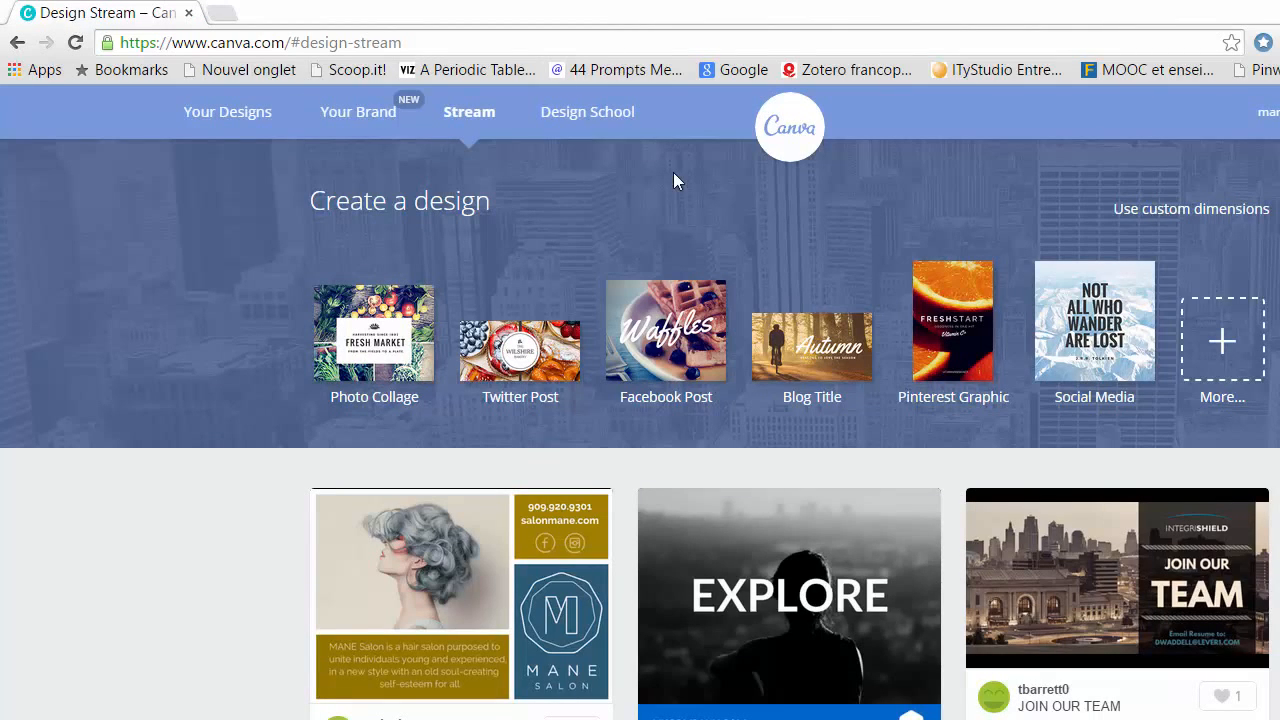
Create a new Facebook Post design and add the uploaded wooden desk photo with coffee cup and blank sheet.
click(683, 347)
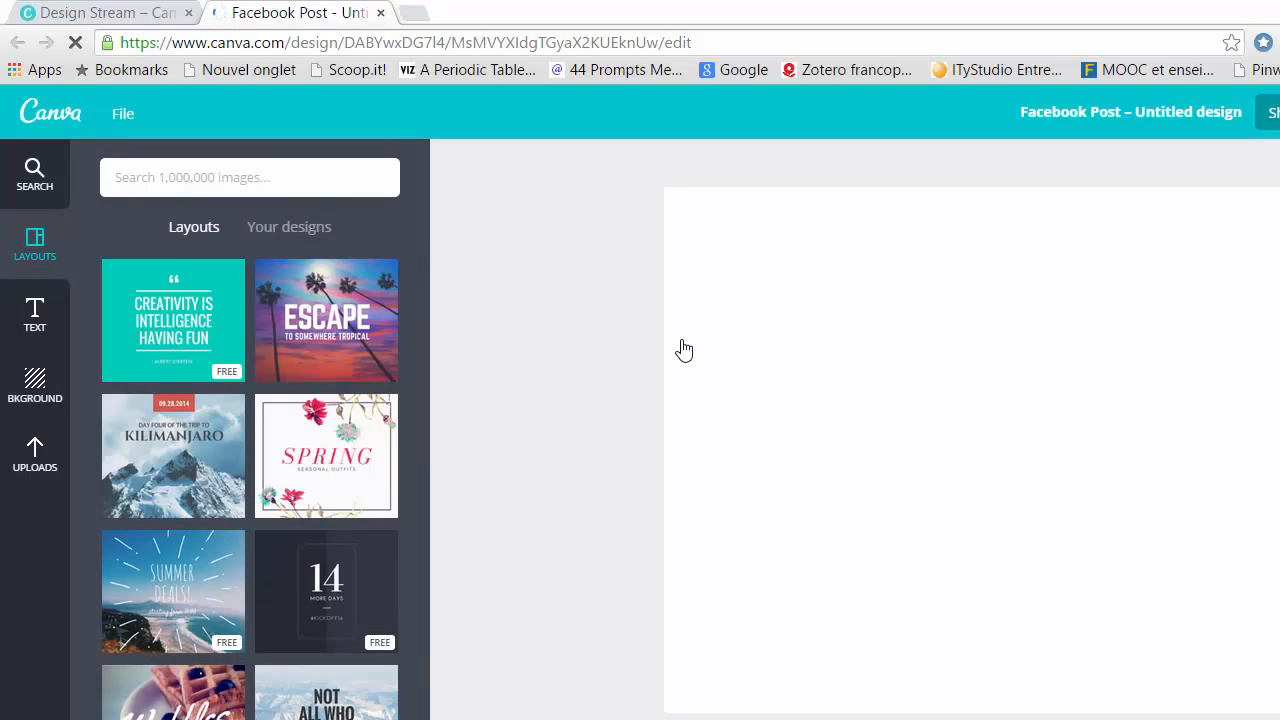
click(27, 468)
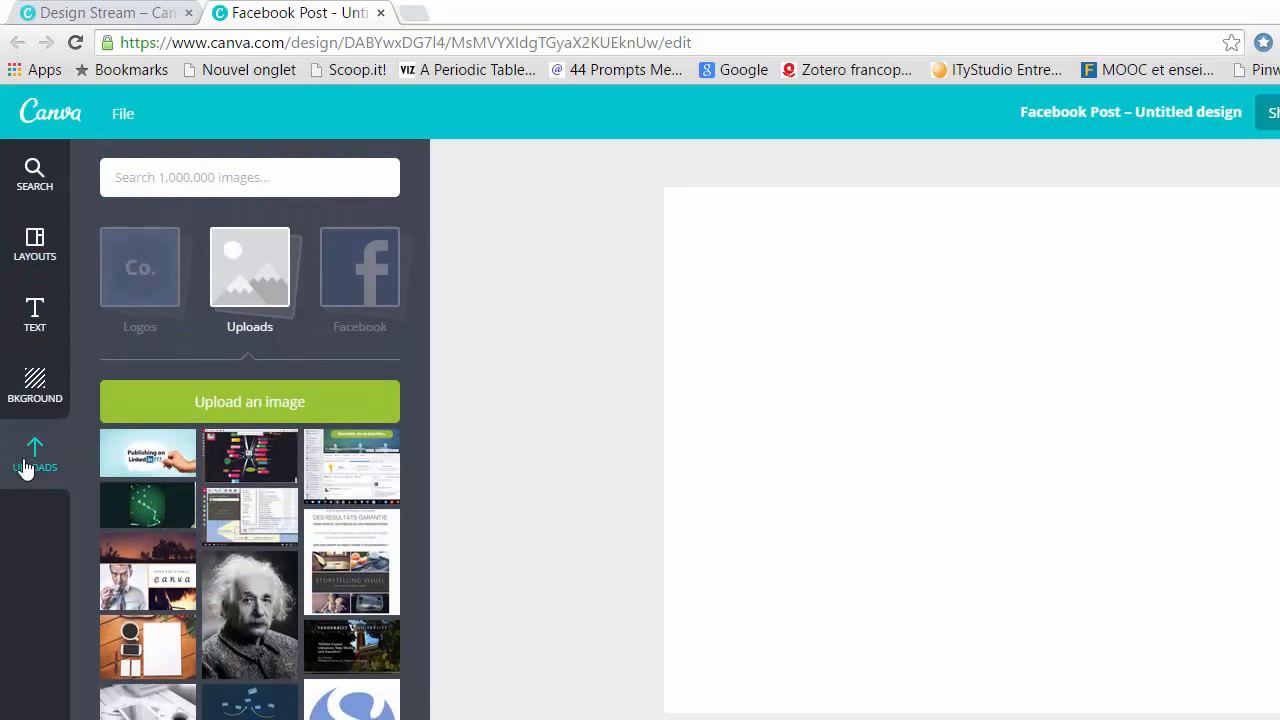
click(157, 640)
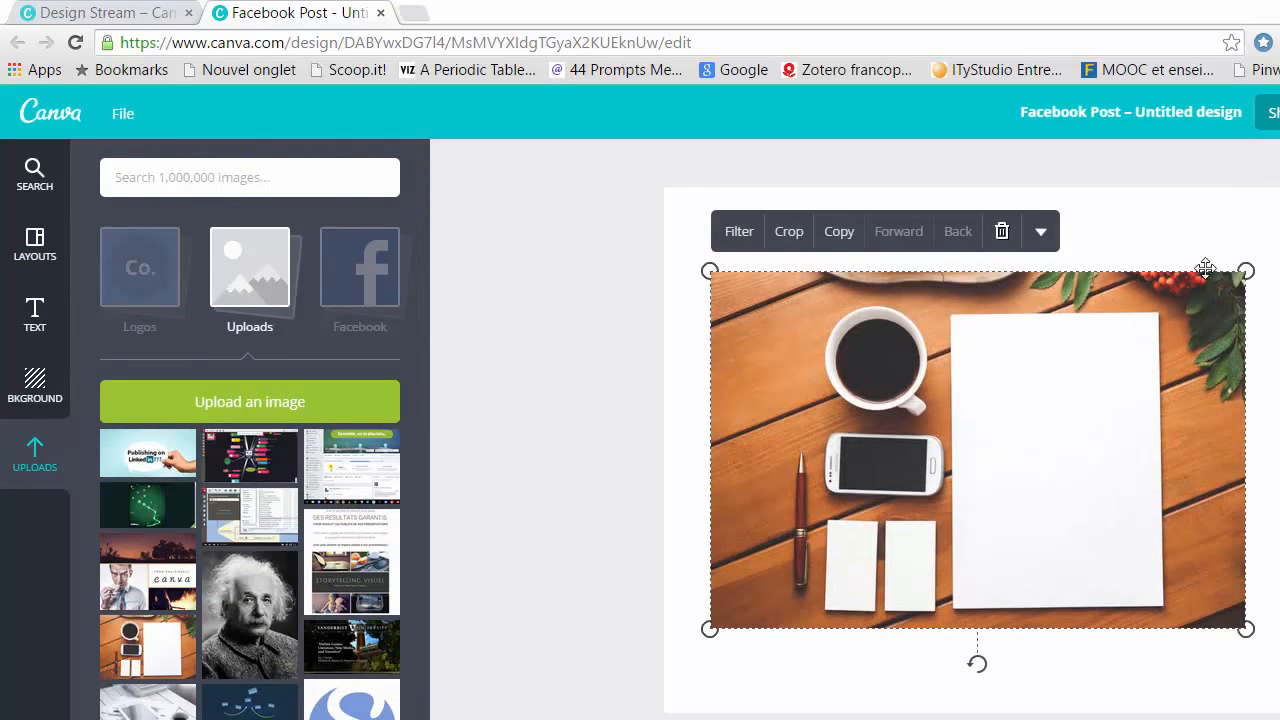
Enlarge and reposition the desk photo so that it fills the whole canvas.
drag(1246, 269, 1279, 230)
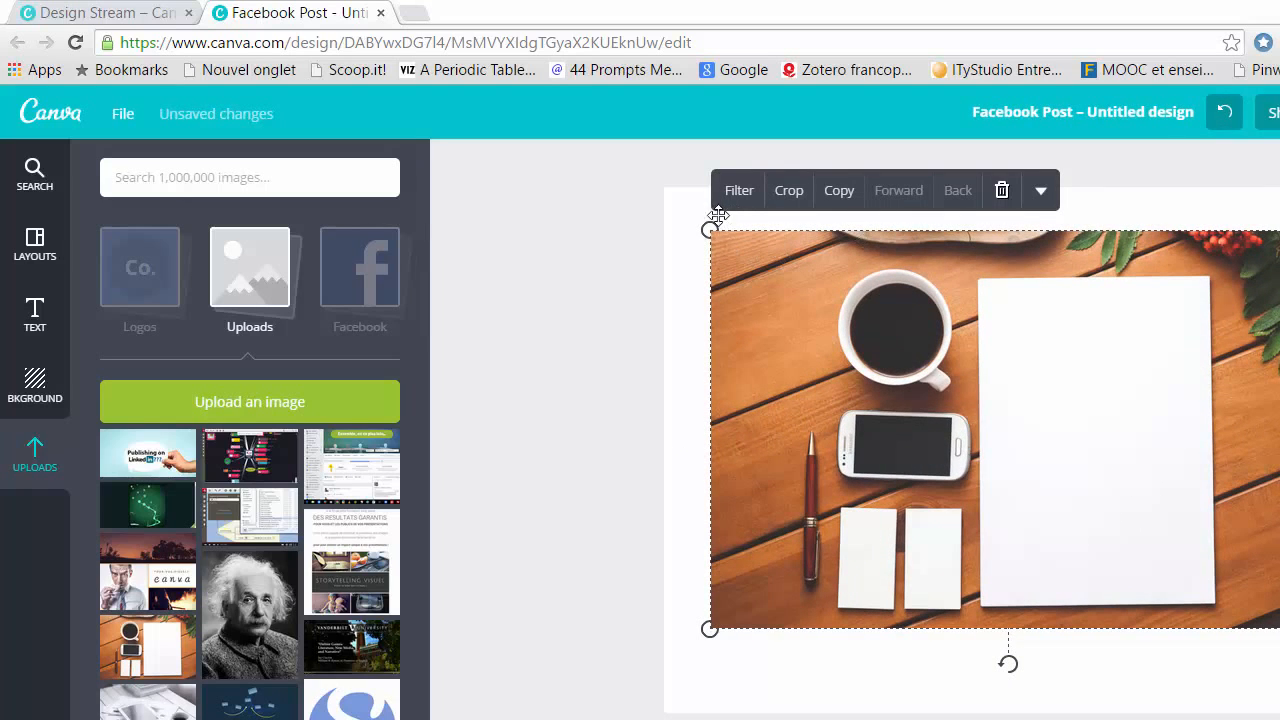
drag(709, 229, 651, 191)
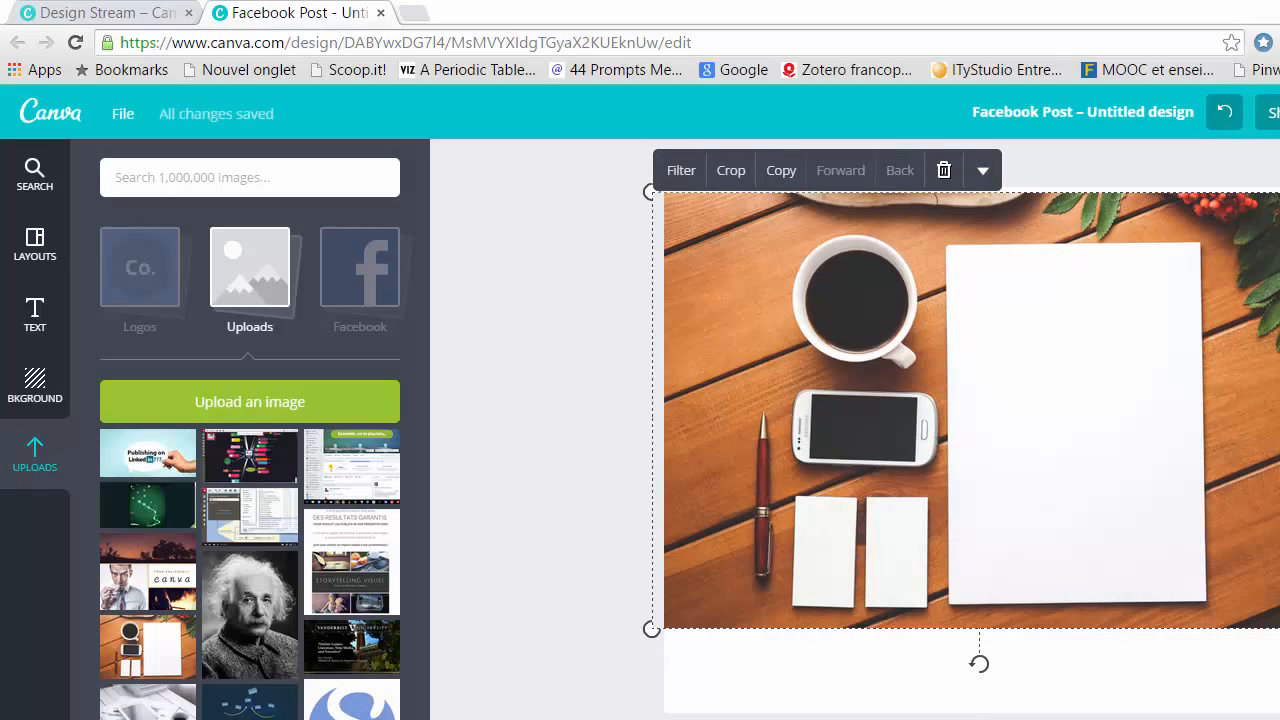
drag(1279, 629, 1279, 672)
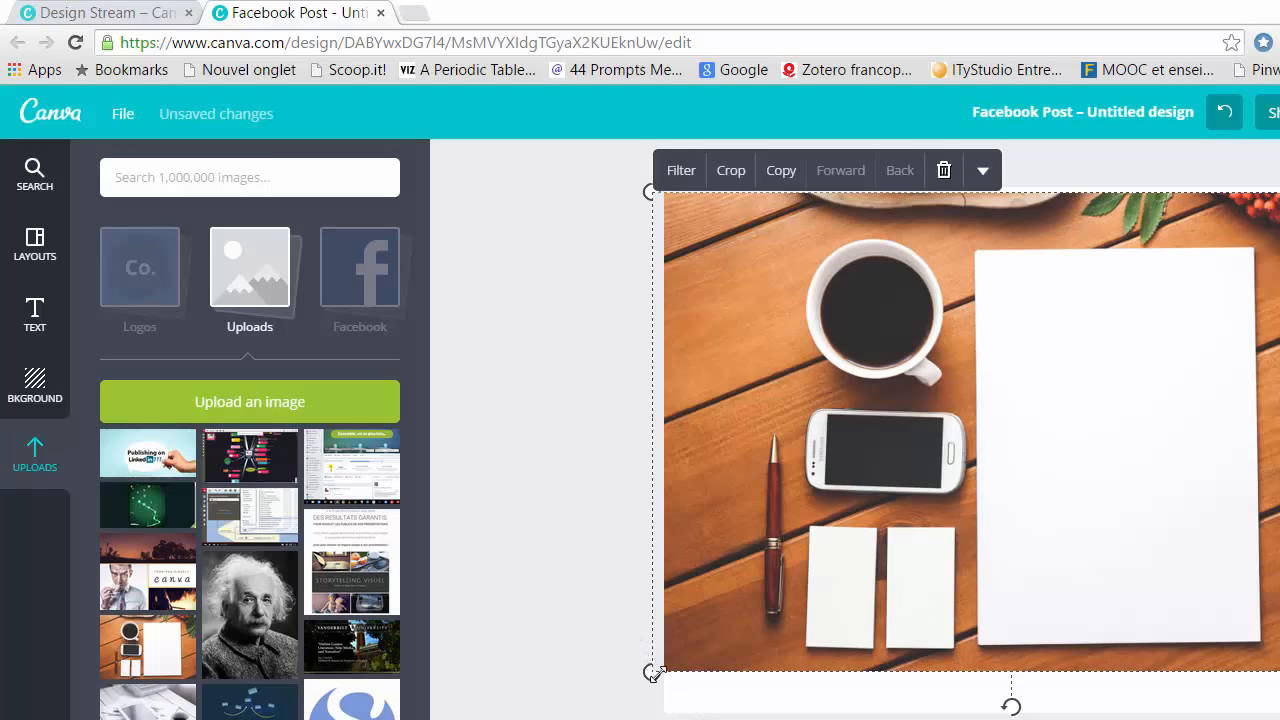
drag(655, 673, 560, 713)
drag(838, 574, 846, 572)
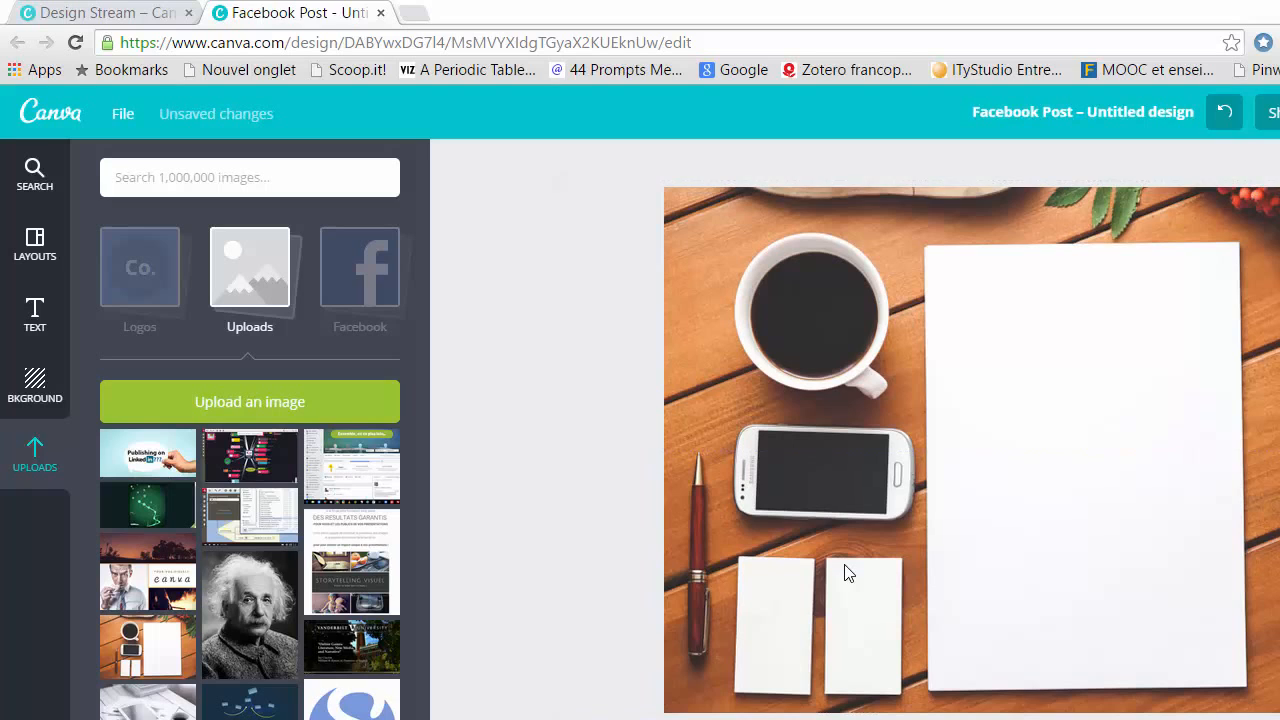
click(490, 712)
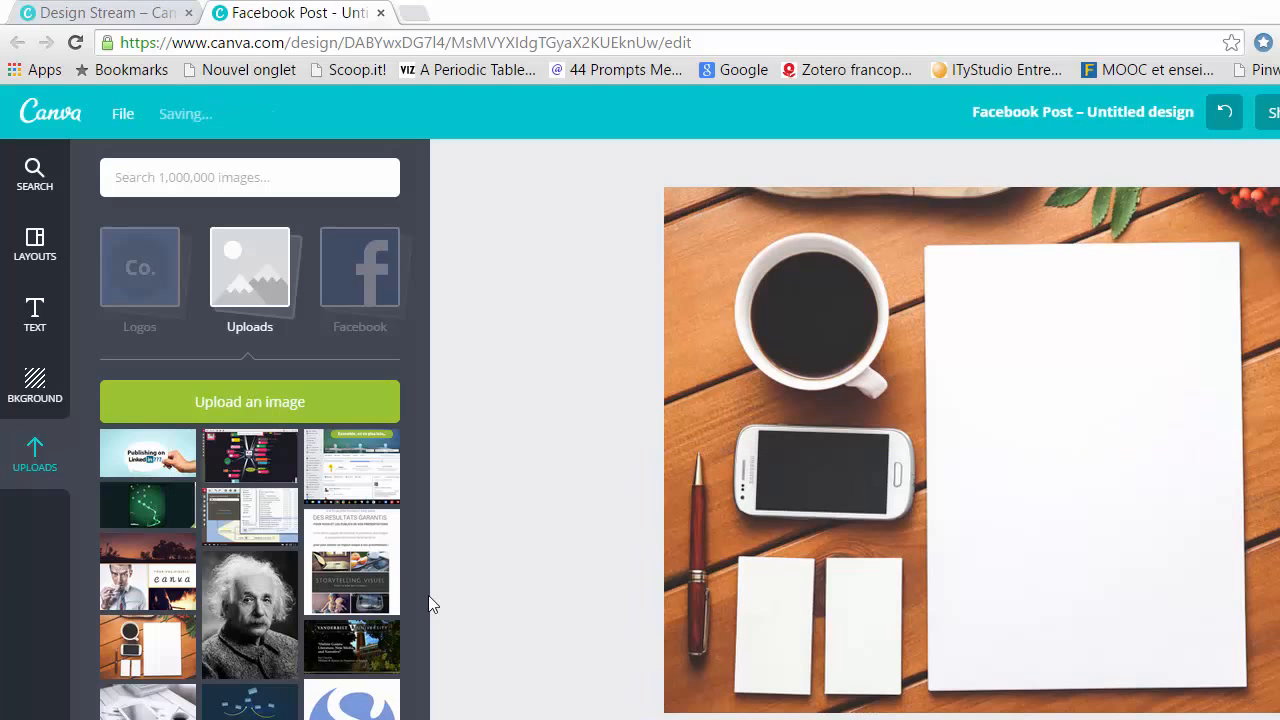
Add a heading text reading "Prêt à écrire votre histoire ?" to the design.
click(31, 326)
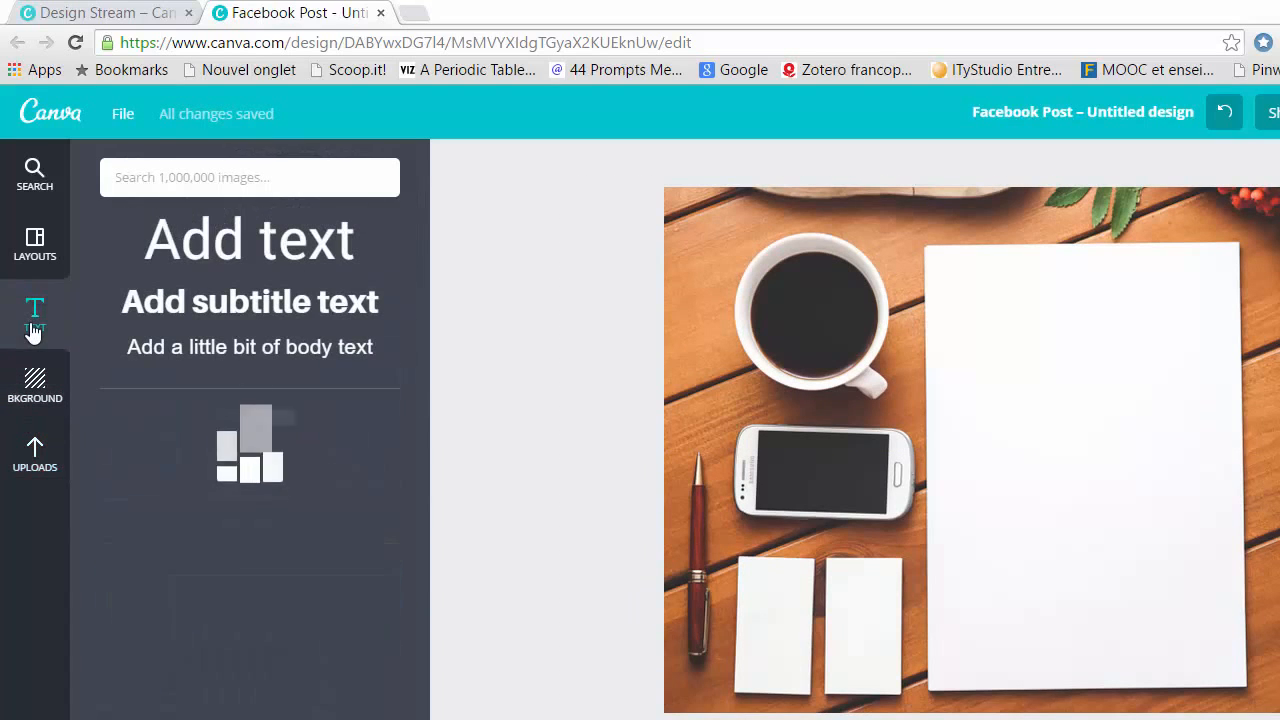
click(253, 244)
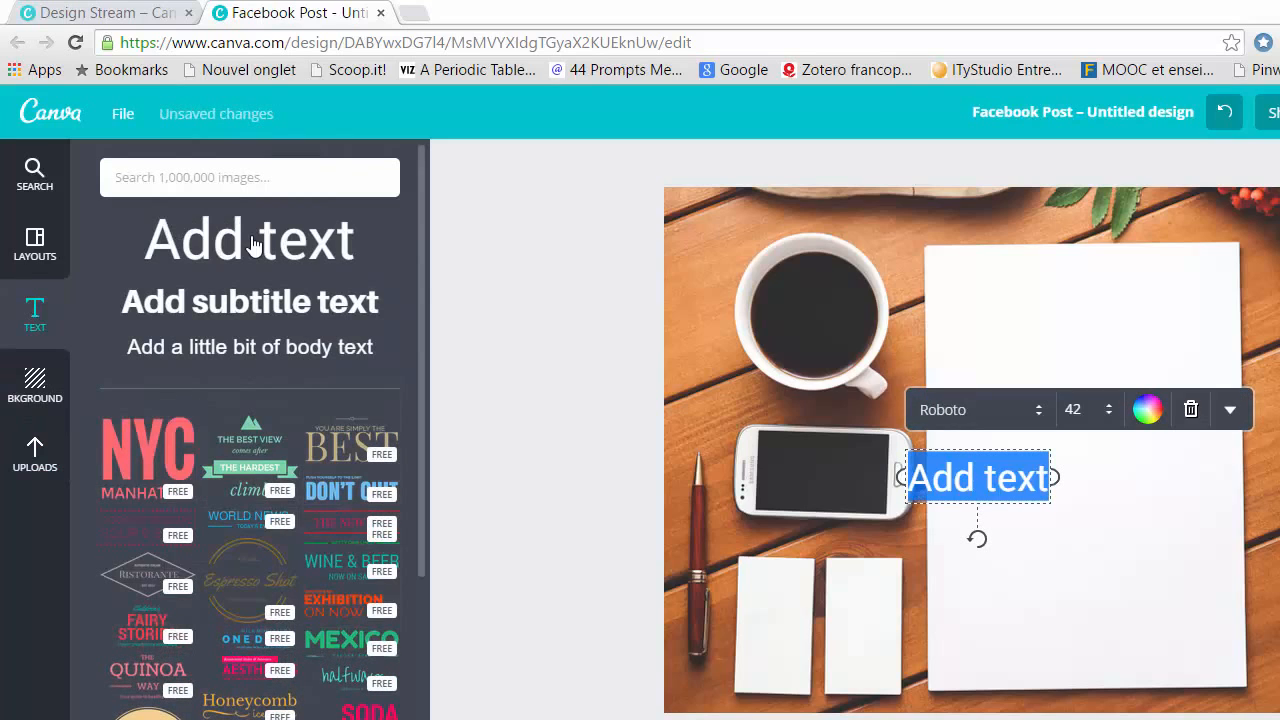
text(Prêt à )
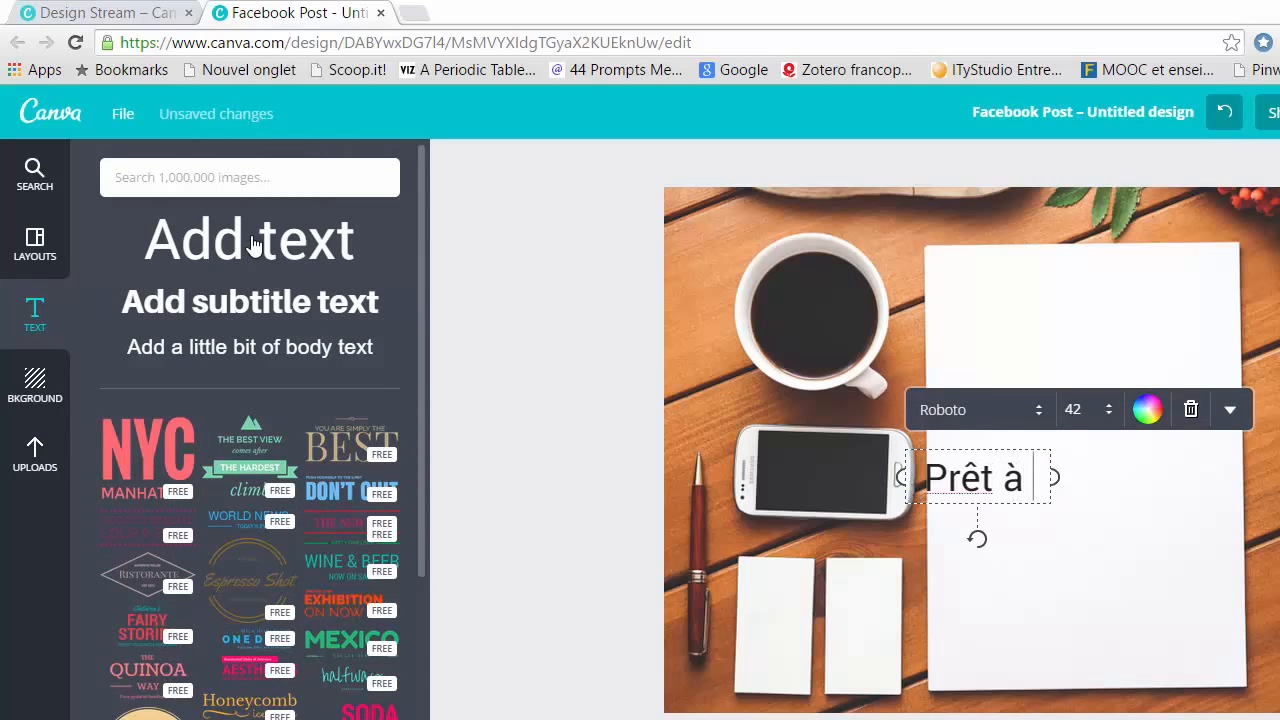
text(écrire vo)
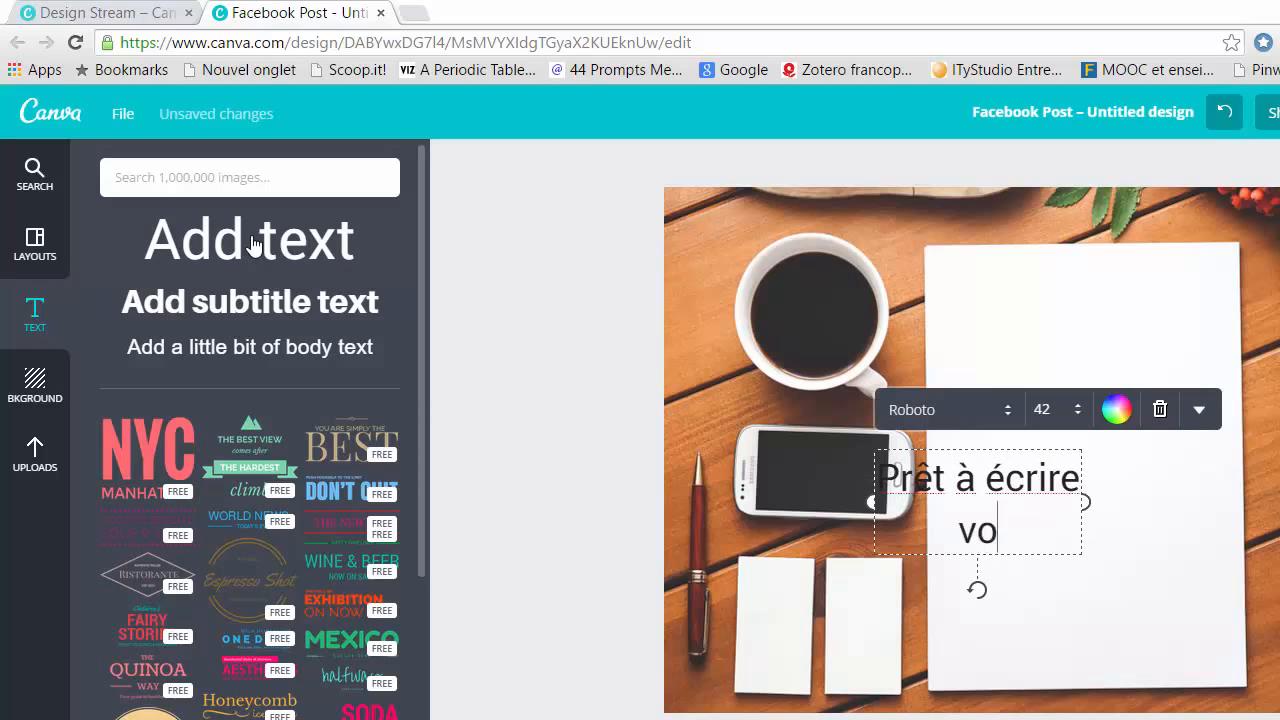
text(tre histoire)
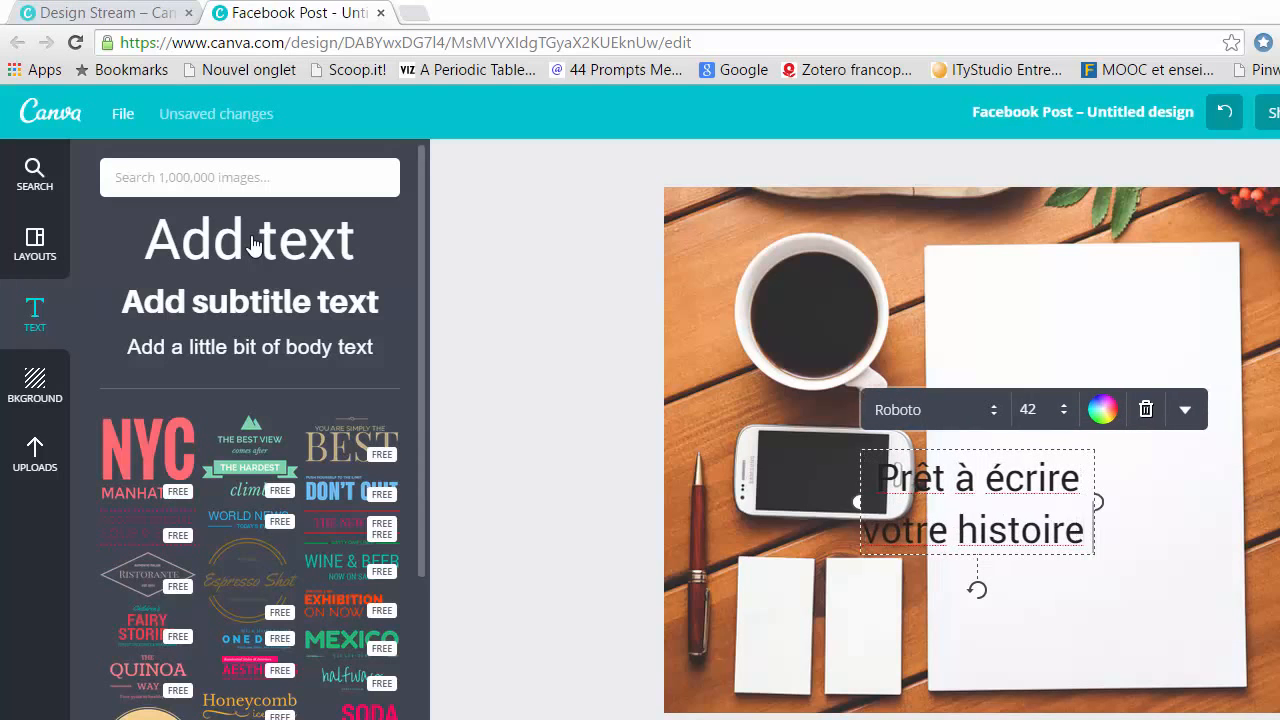
text( ?)
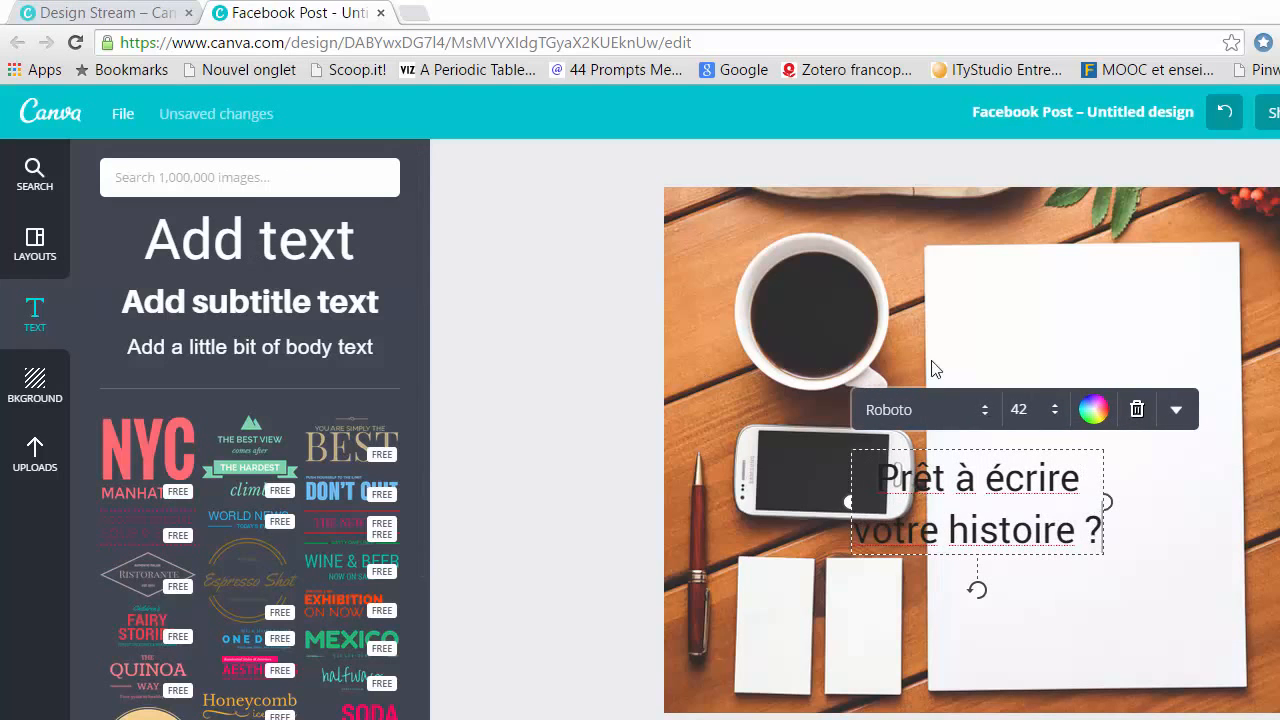
Set the heading's font to Permanent Marker and its size to 56.
click(980, 418)
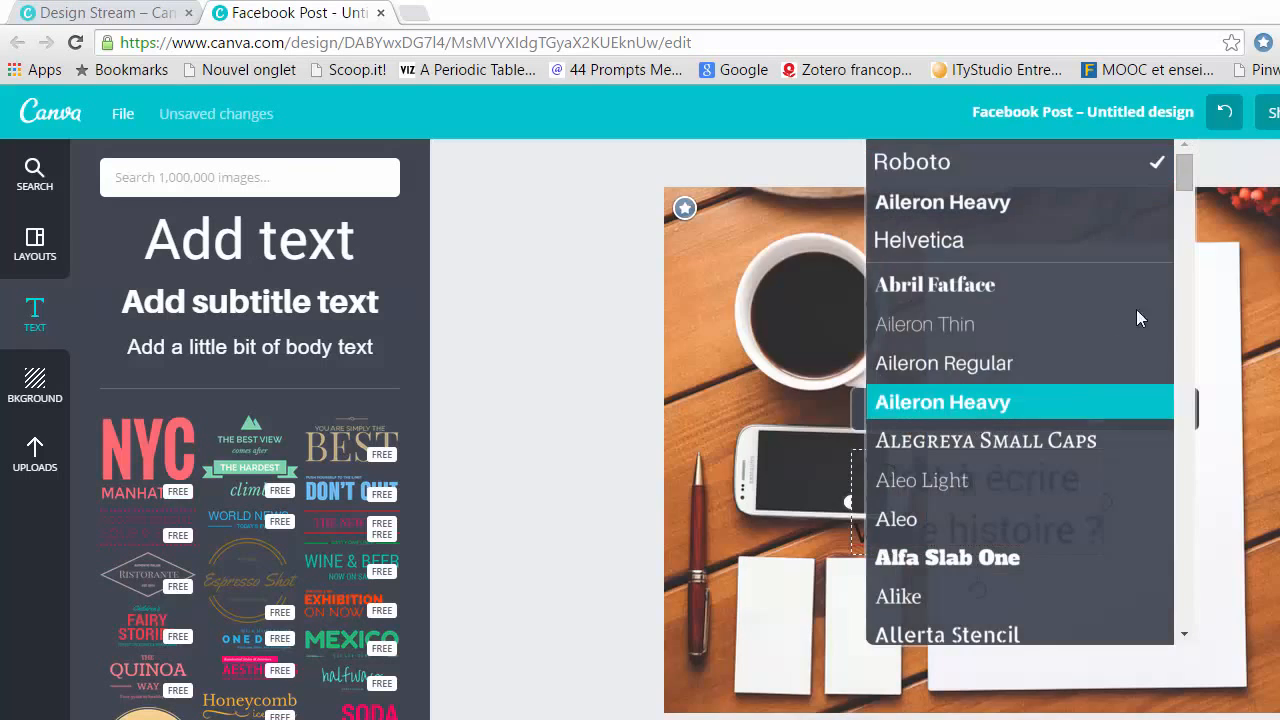
mouse_move(1187, 172)
mouse_down()
mouse_move(1184, 536)
mouse_move(1182, 457)
mouse_up()
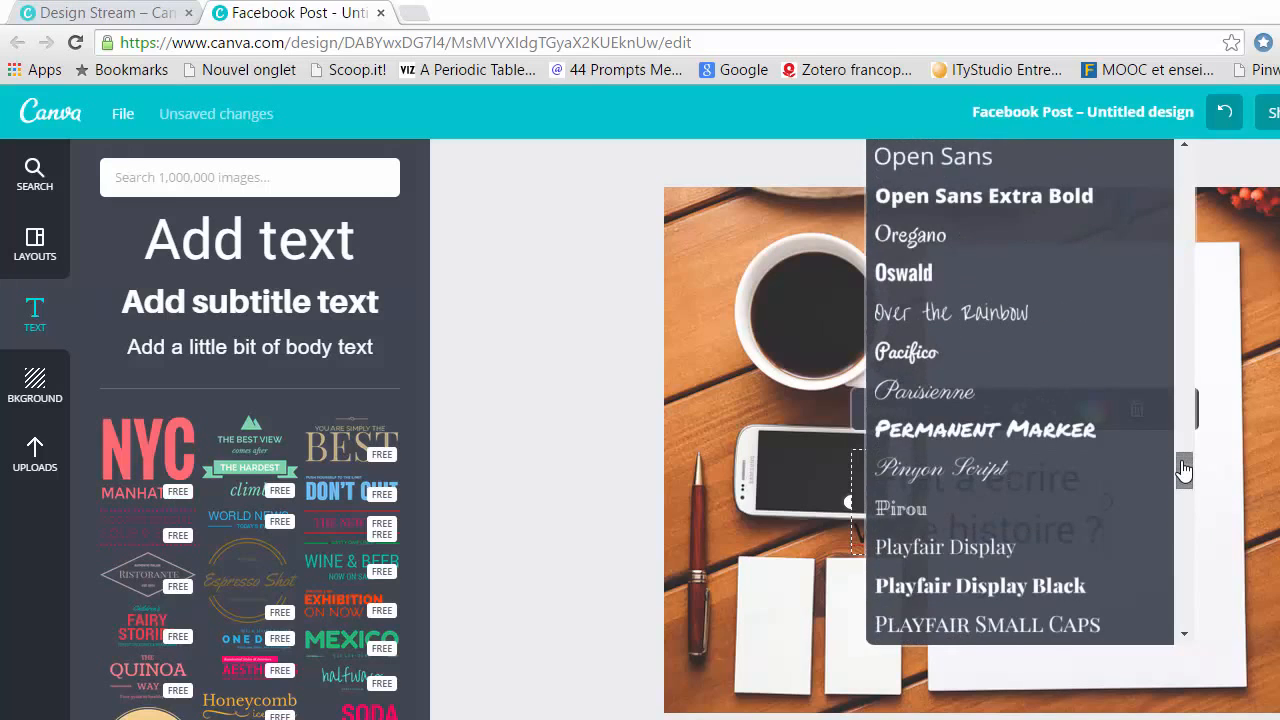
click(1079, 429)
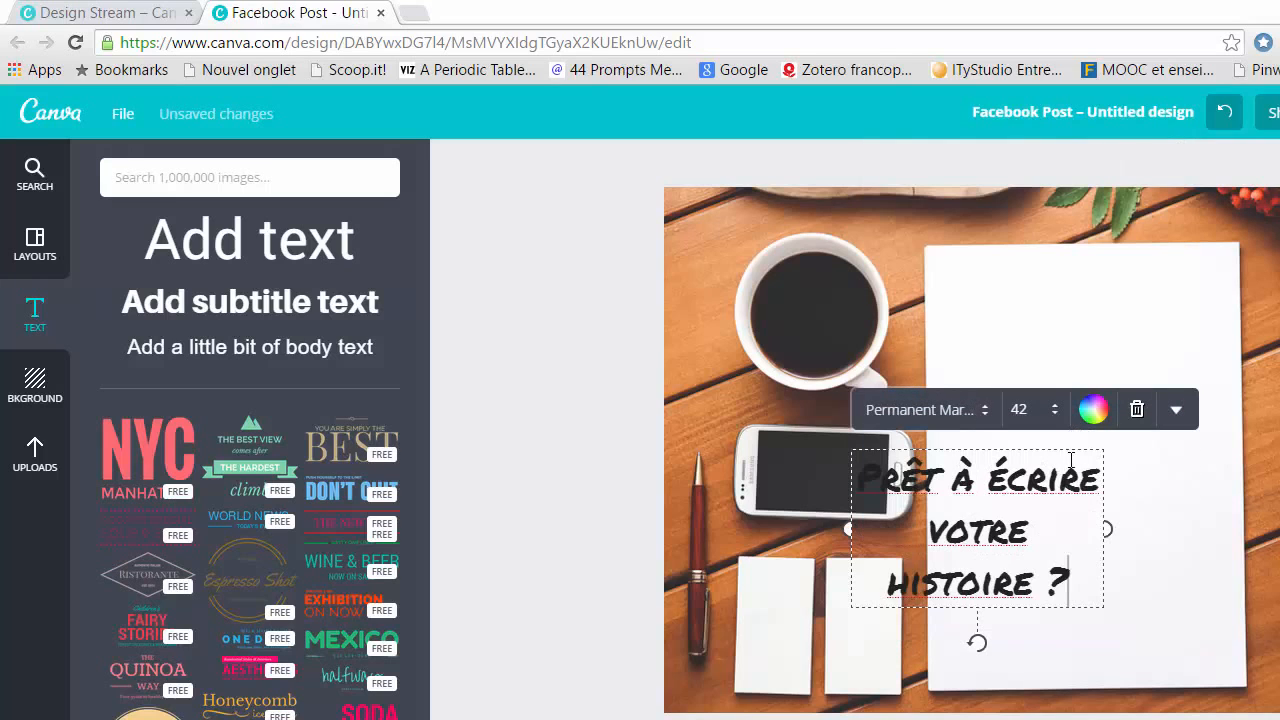
click(1050, 410)
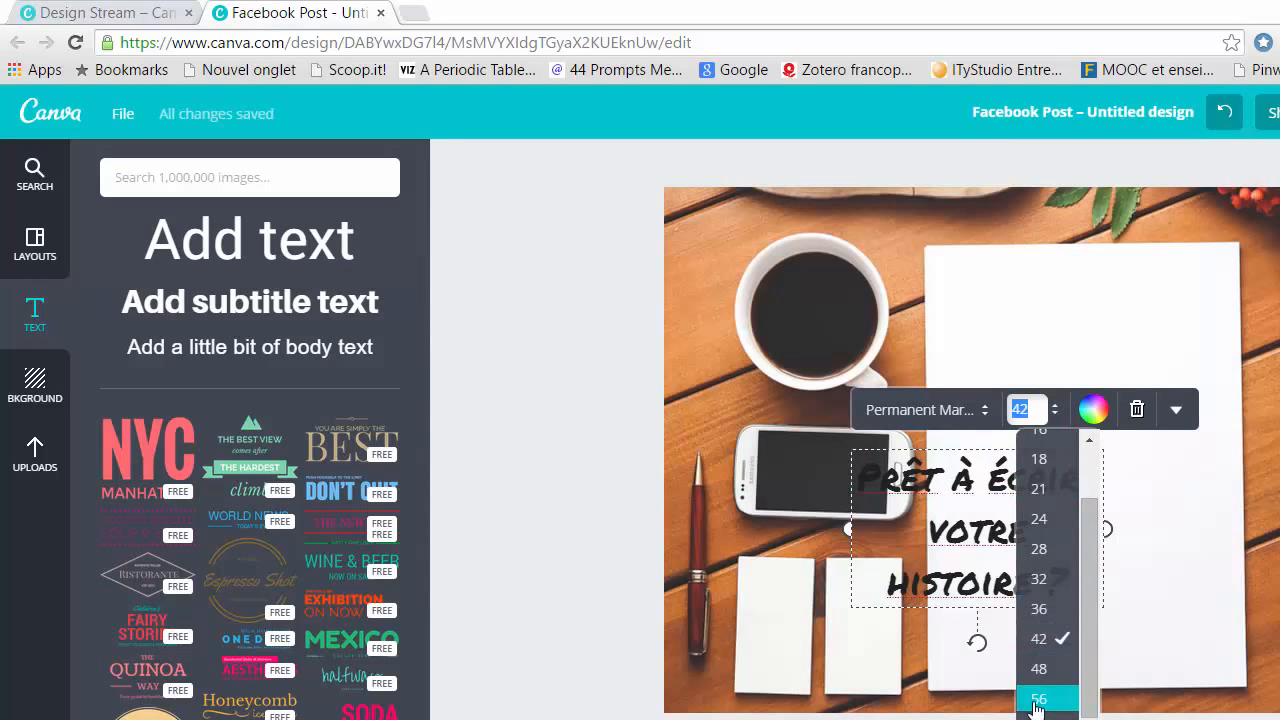
click(1037, 699)
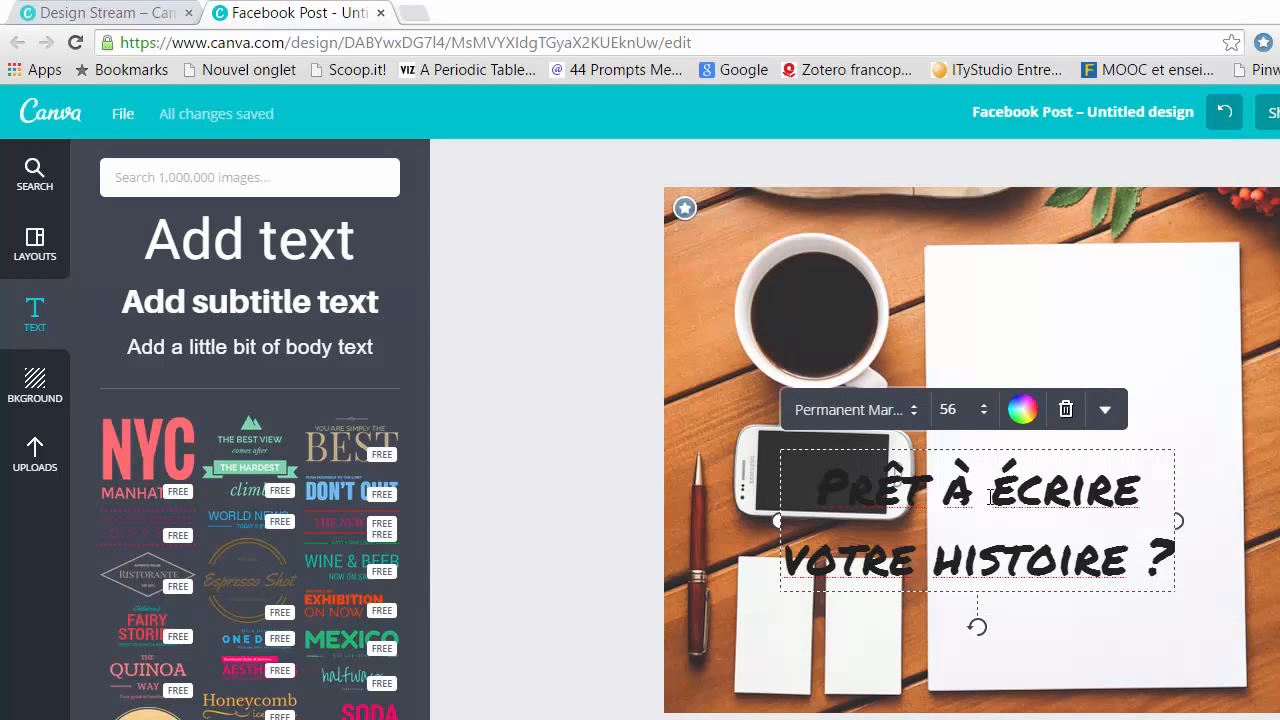
Break the heading into four lines and move it onto the blank white sheet in the photo.
key(Return)
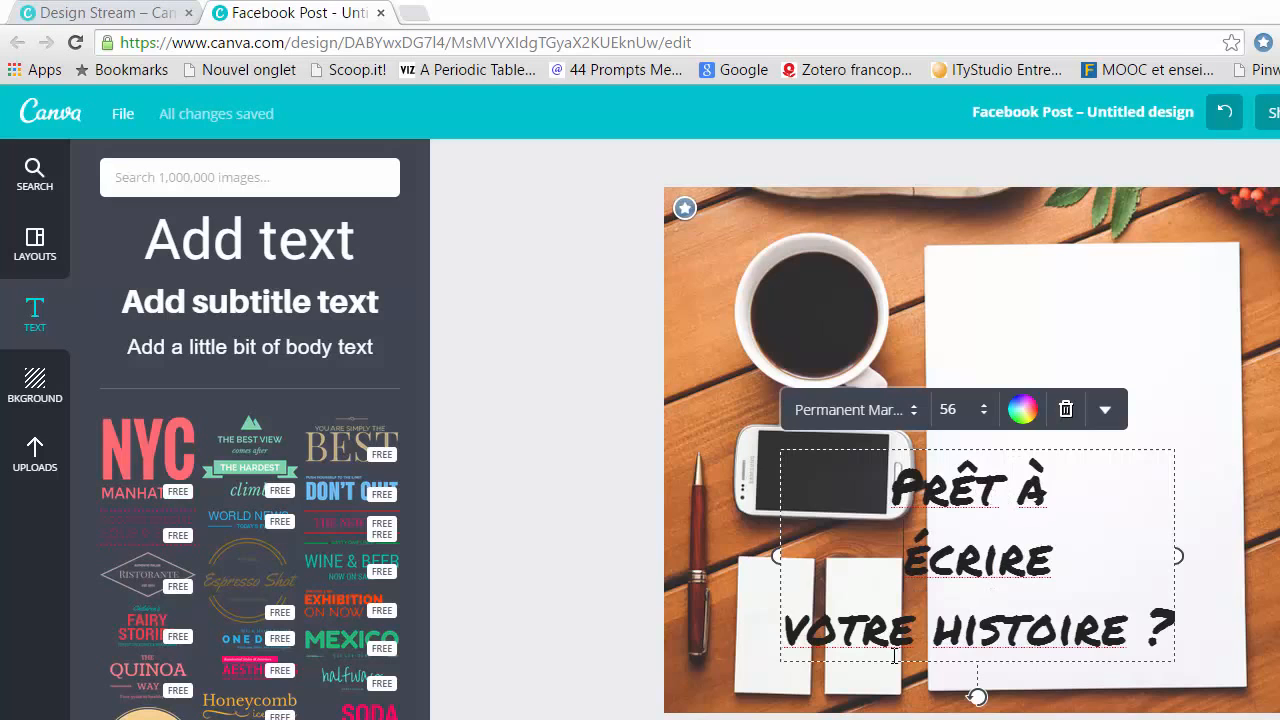
click(926, 636)
key(Return)
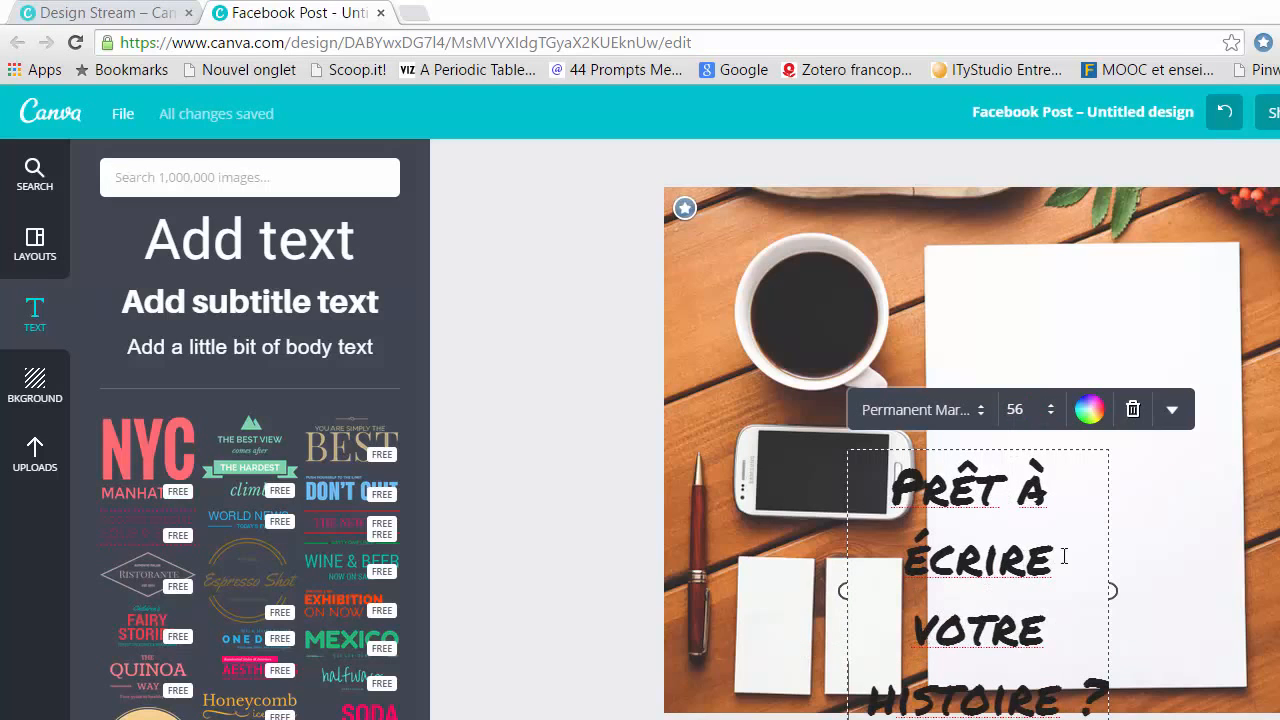
drag(1109, 506, 1209, 367)
click(1278, 366)
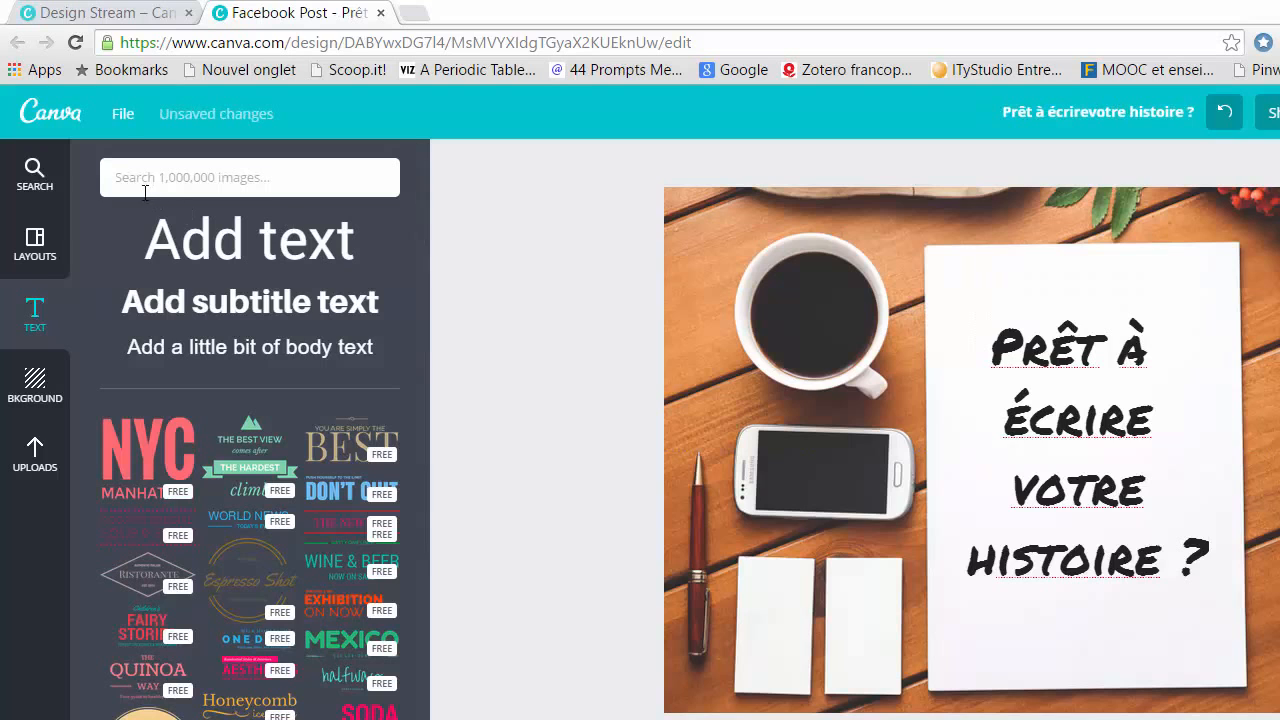
Use Magic resize to copy the design to Twitter Post, Instagram Post, Pinterest Graphic and Social Media formats.
click(123, 116)
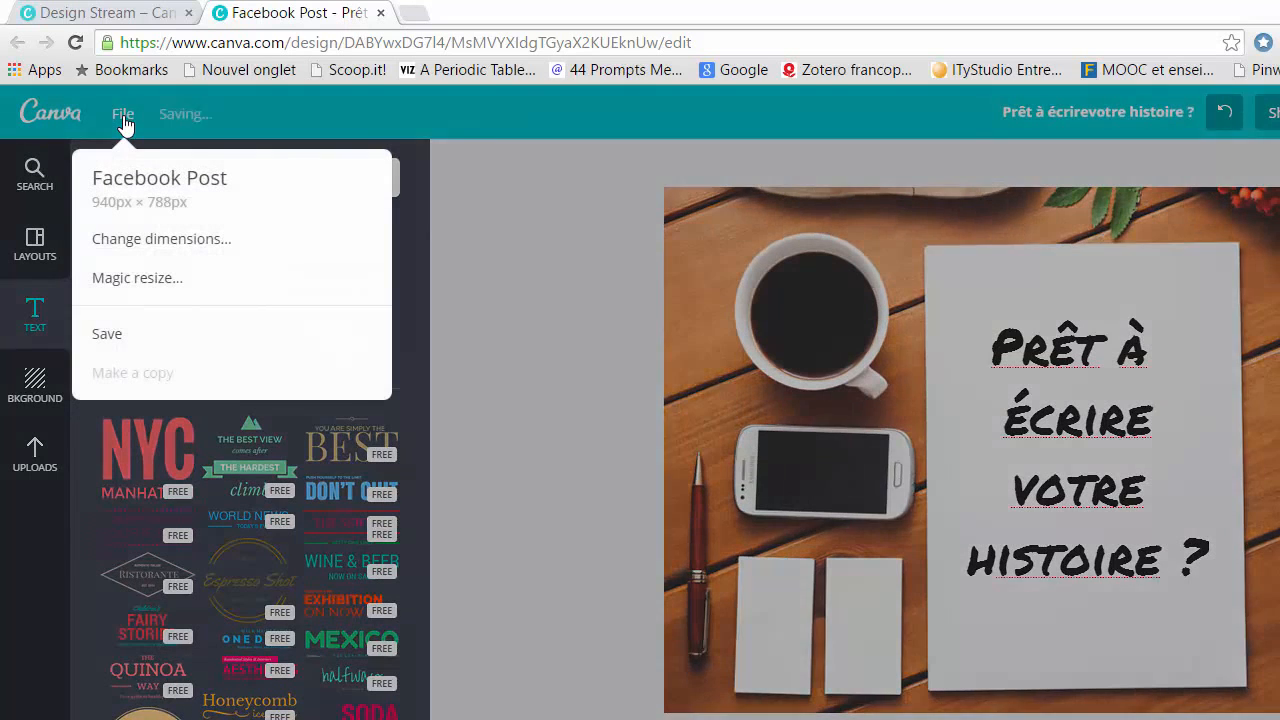
click(128, 280)
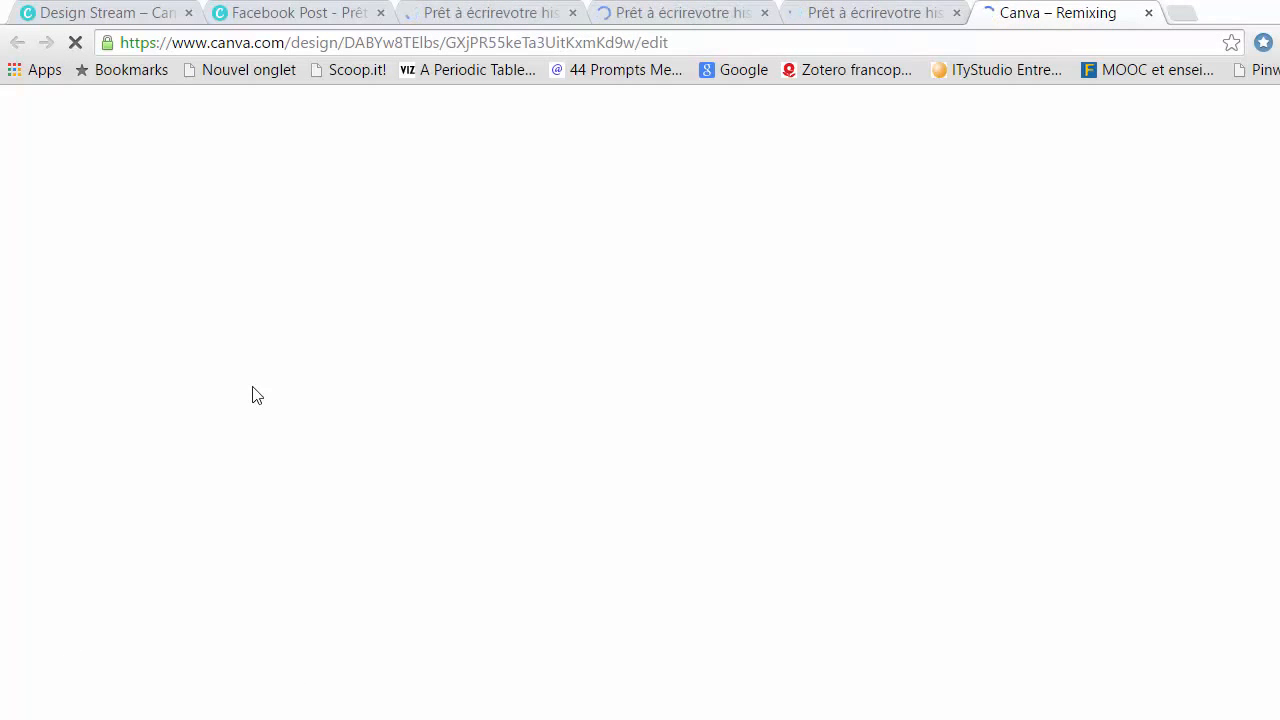
Compare the original Facebook post with its resized Twitter Post and Instagram Post copies.
click(280, 10)
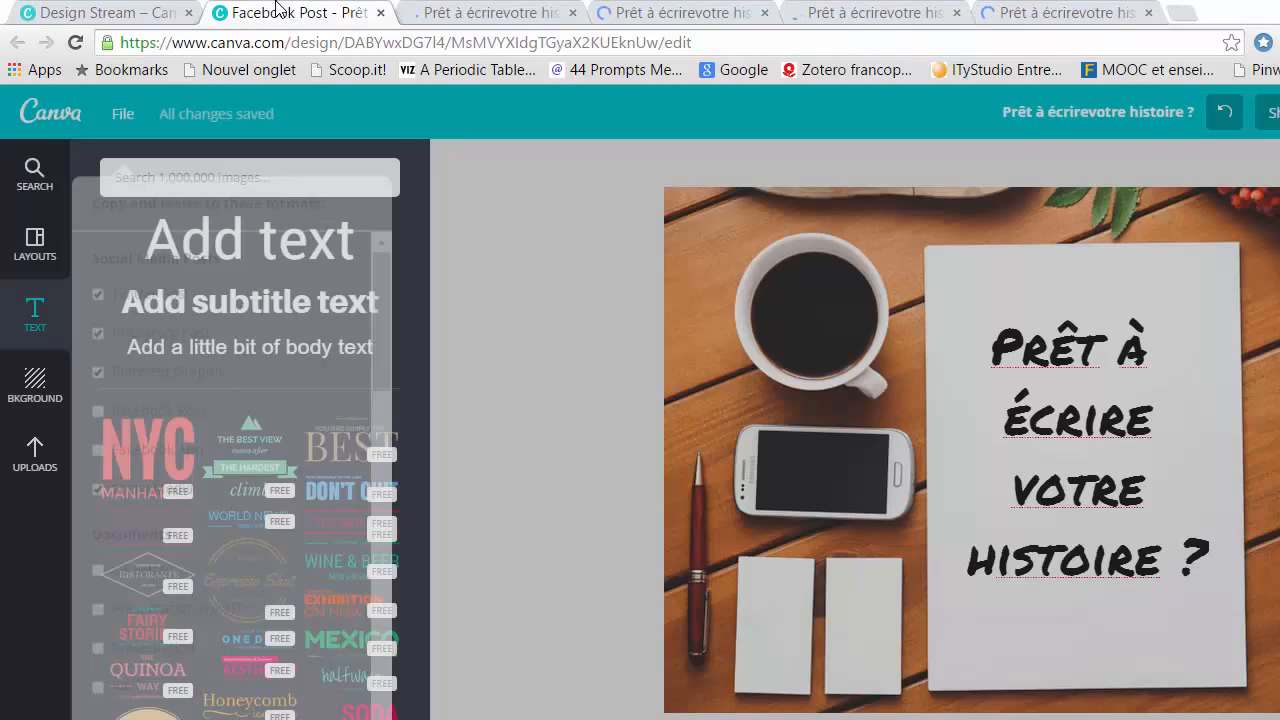
click(437, 10)
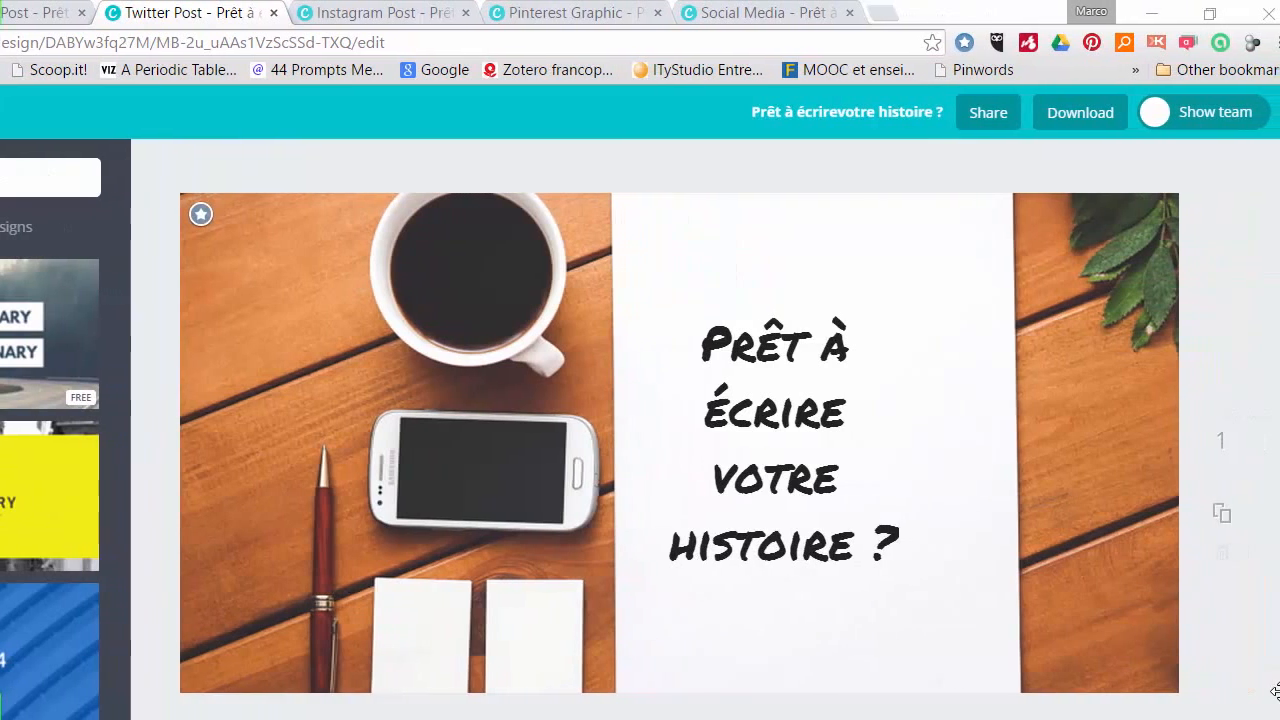
click(422, 10)
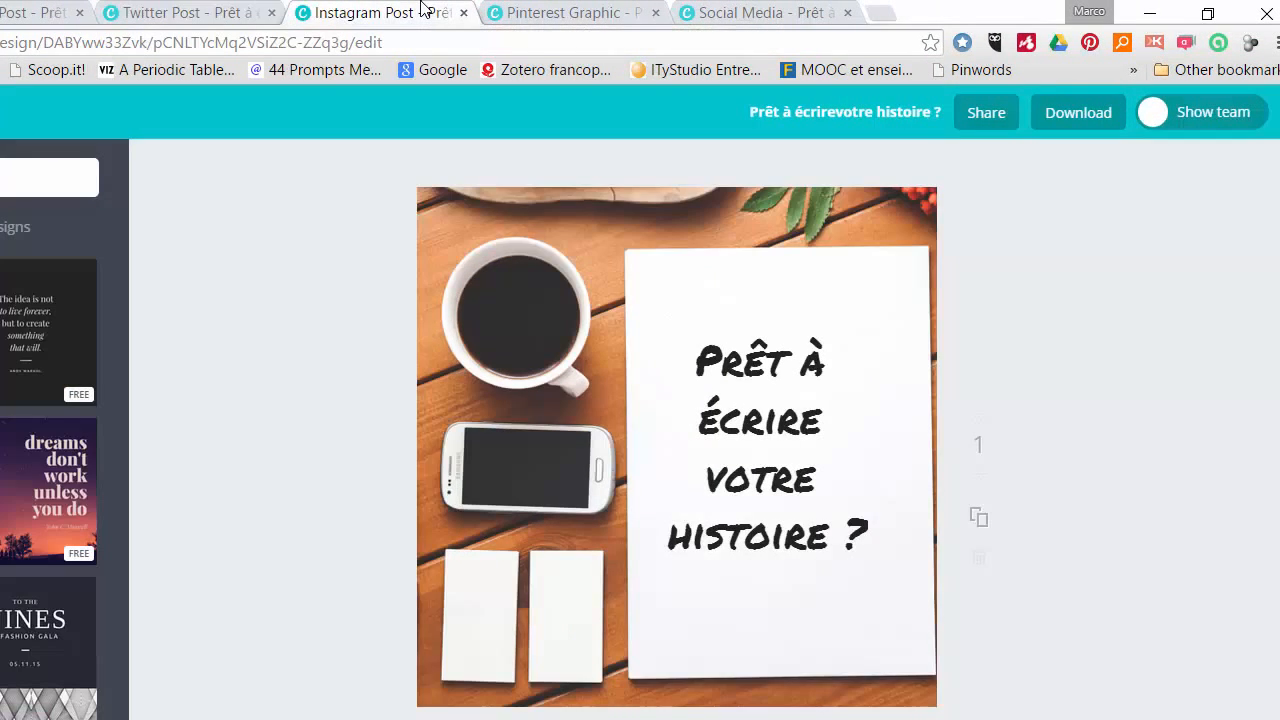
In the Pinterest Graphic copy, set the heading's size to 56, widen its text box and move it slightly higher on the white sheet.
click(550, 6)
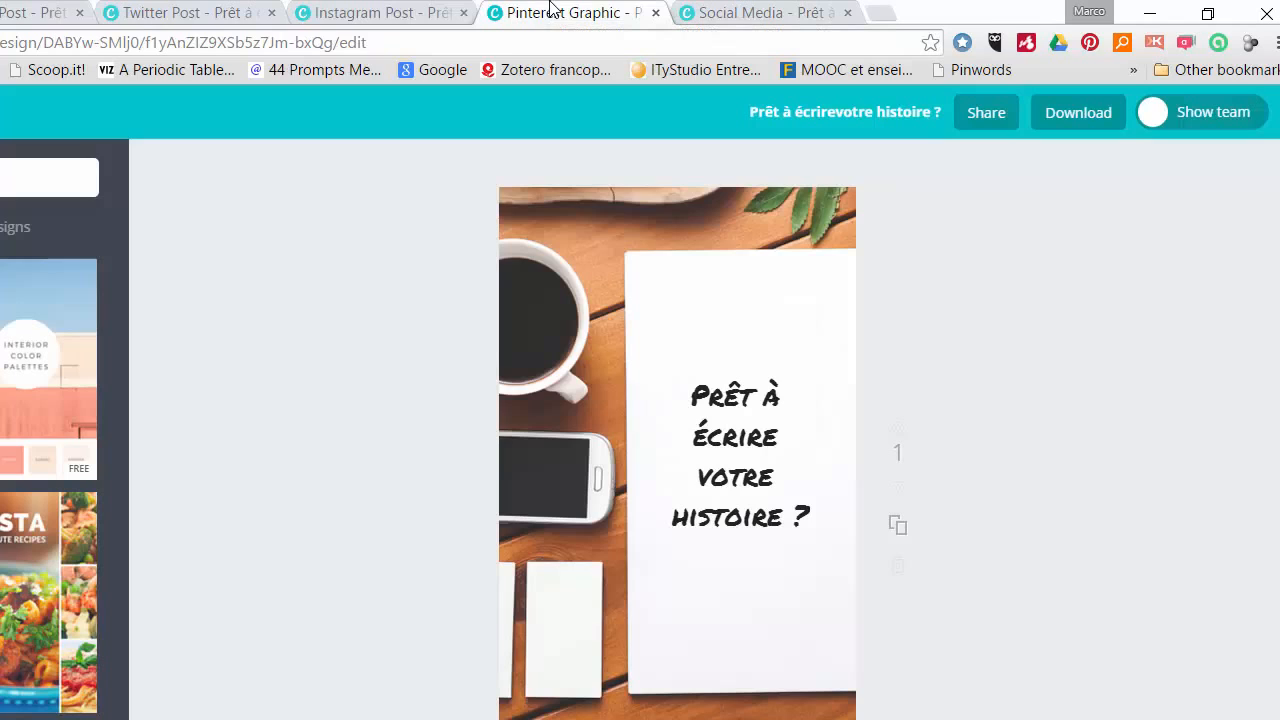
click(710, 404)
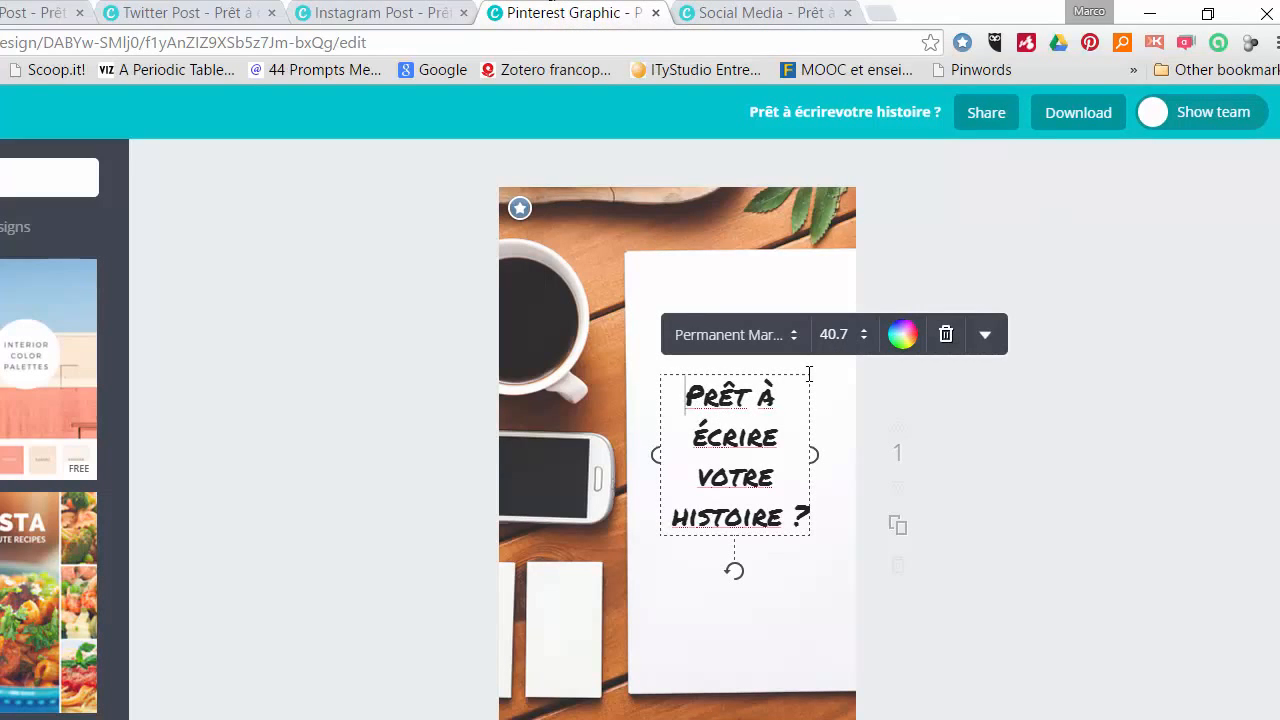
click(864, 338)
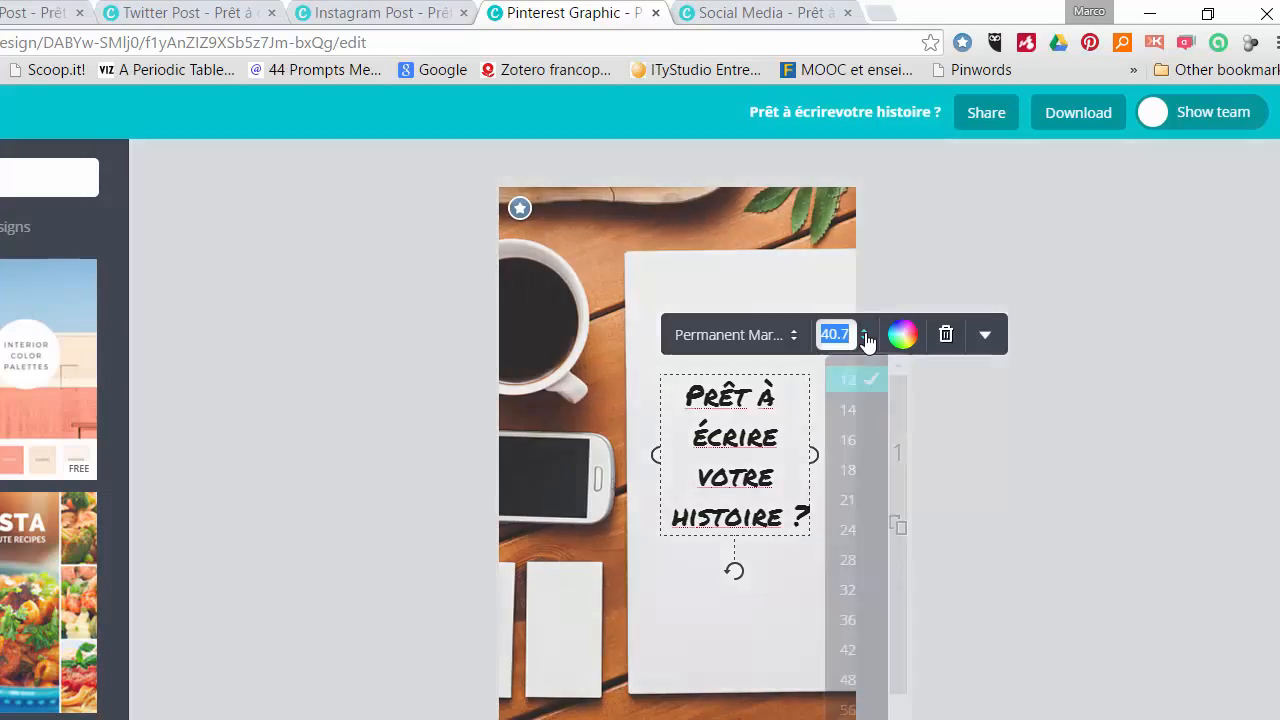
click(848, 707)
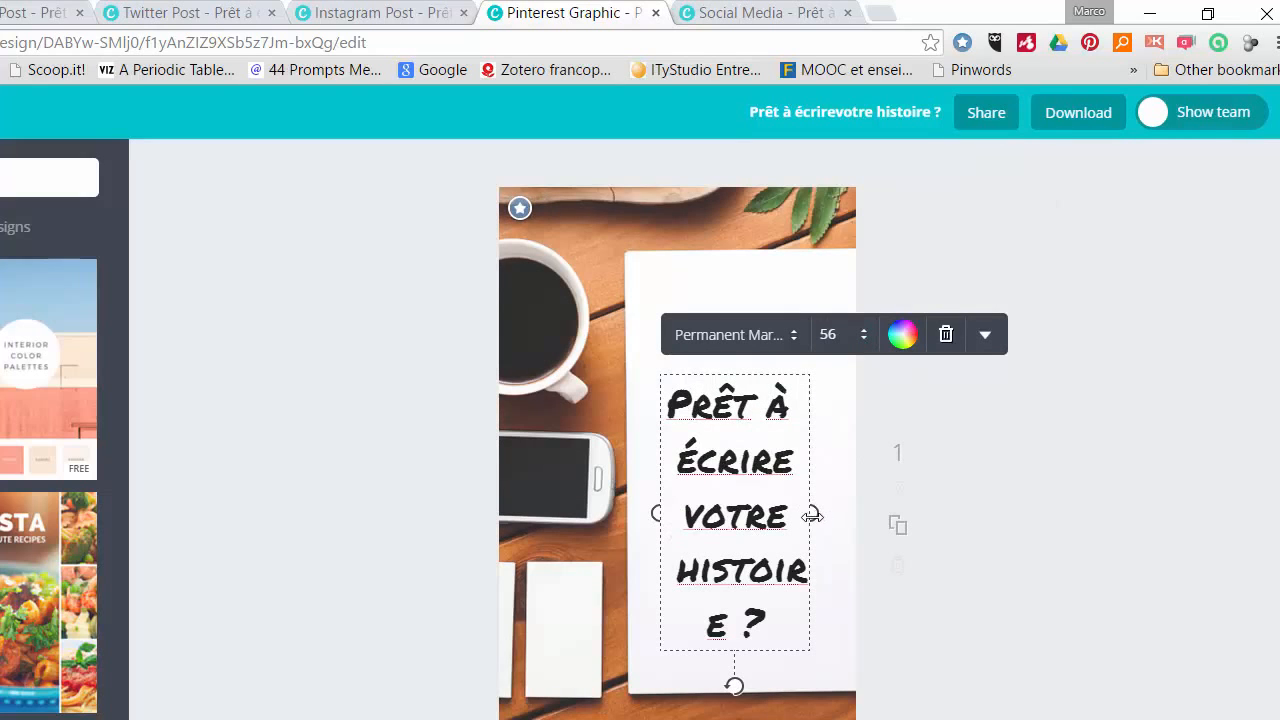
drag(812, 514, 845, 514)
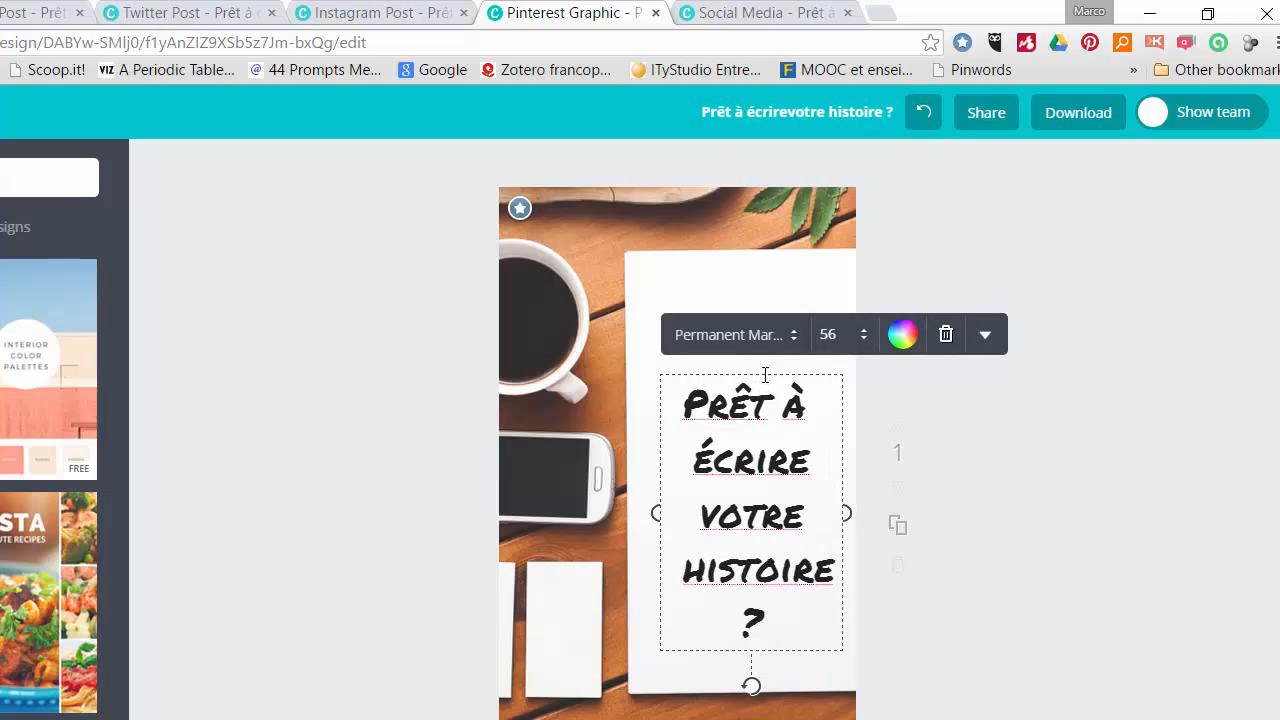
drag(763, 372, 757, 338)
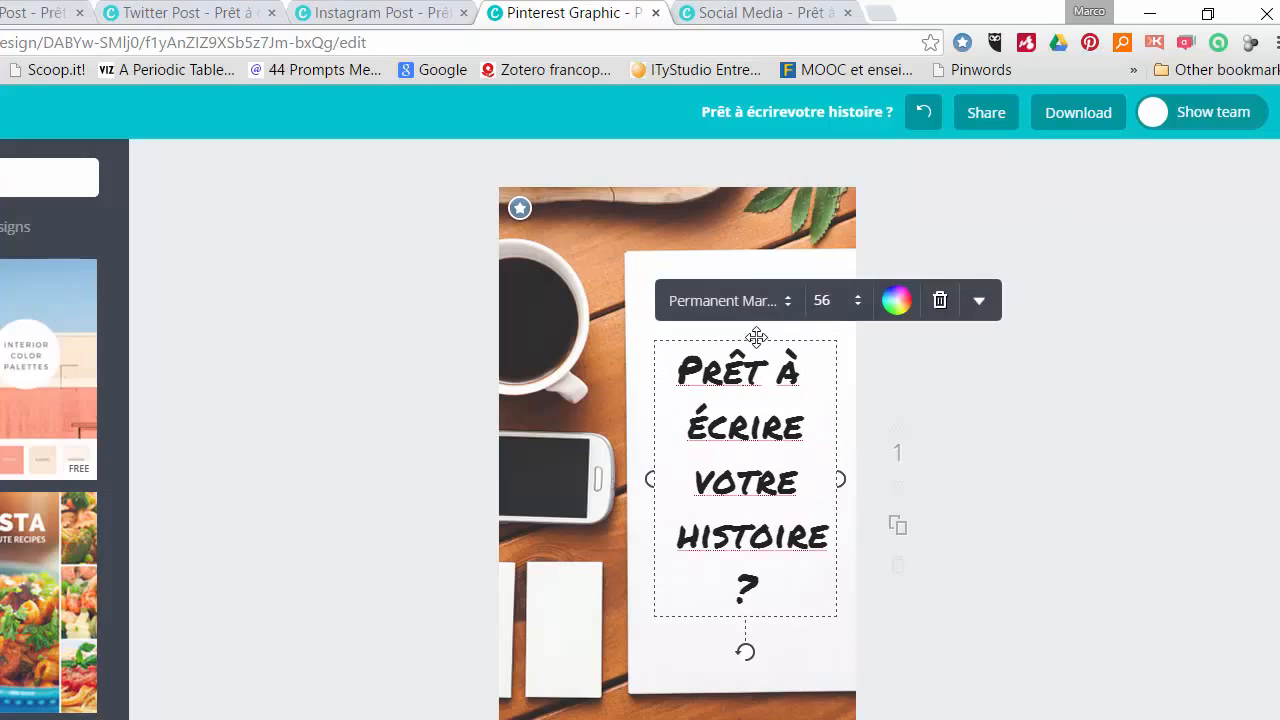
Review the Social Media, Pinterest Graphic, Instagram Post and Twitter Post copies, ending on the original Facebook post.
click(739, 12)
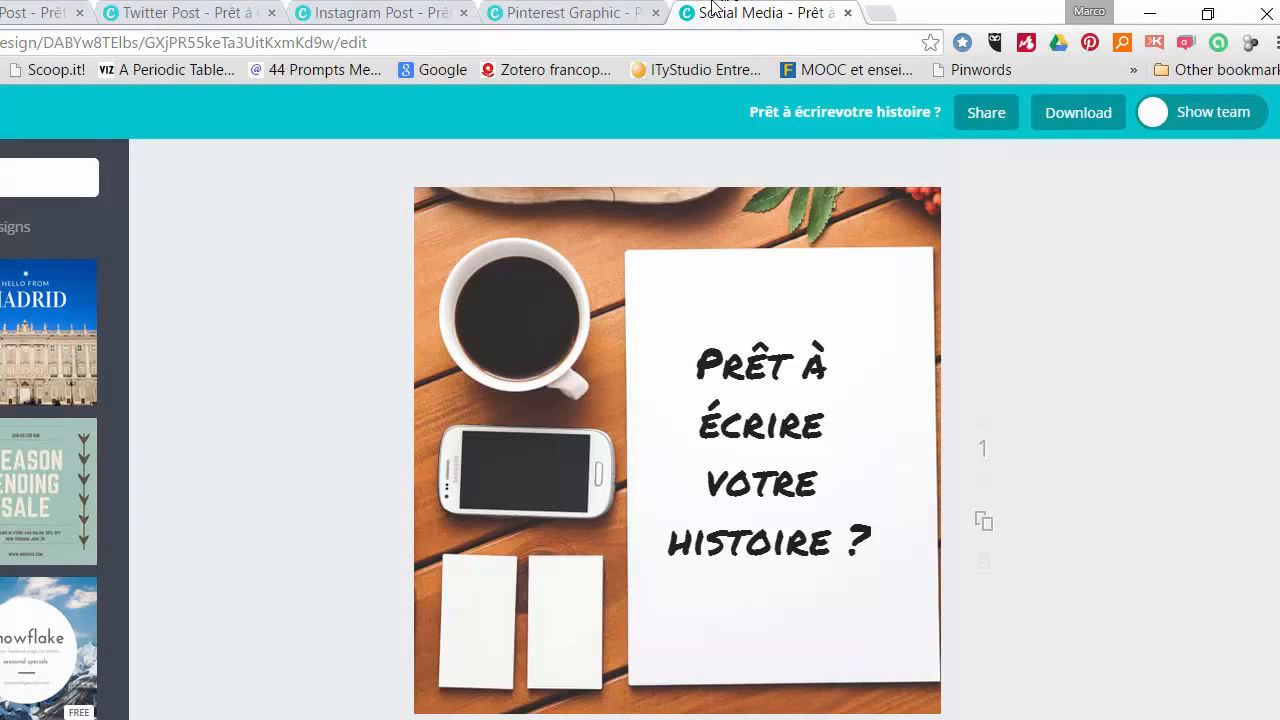
click(591, 10)
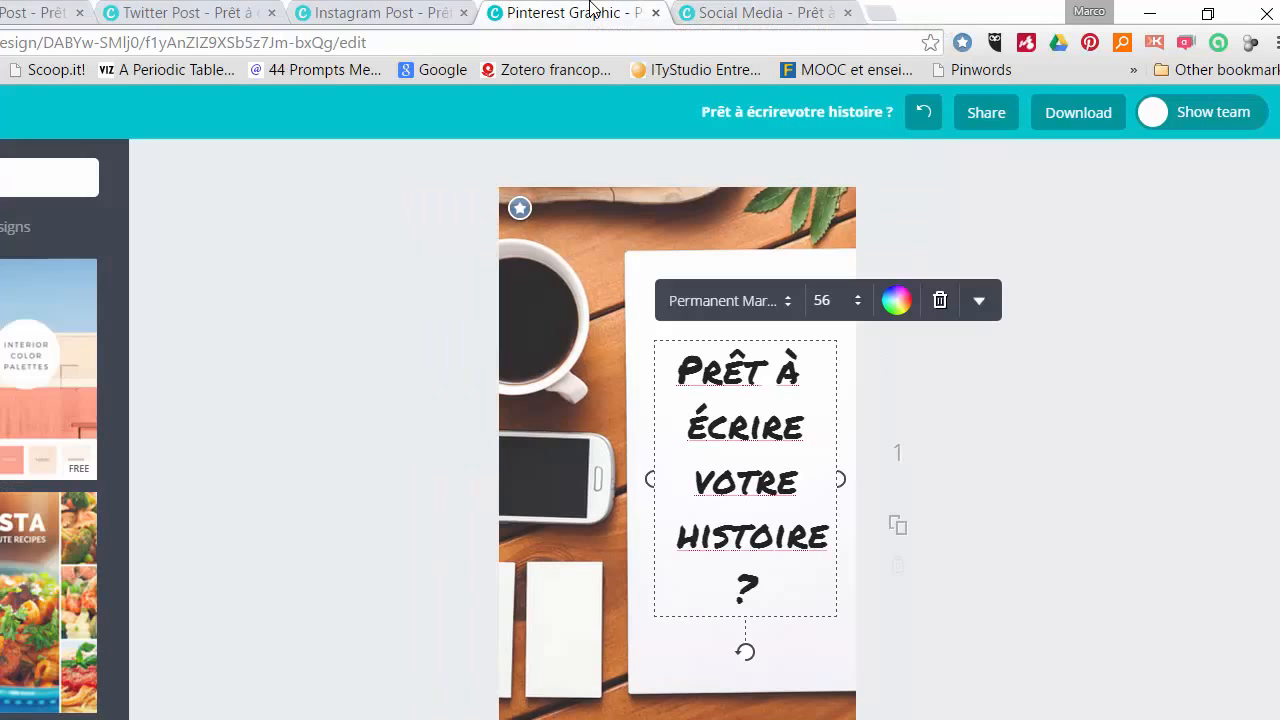
click(431, 9)
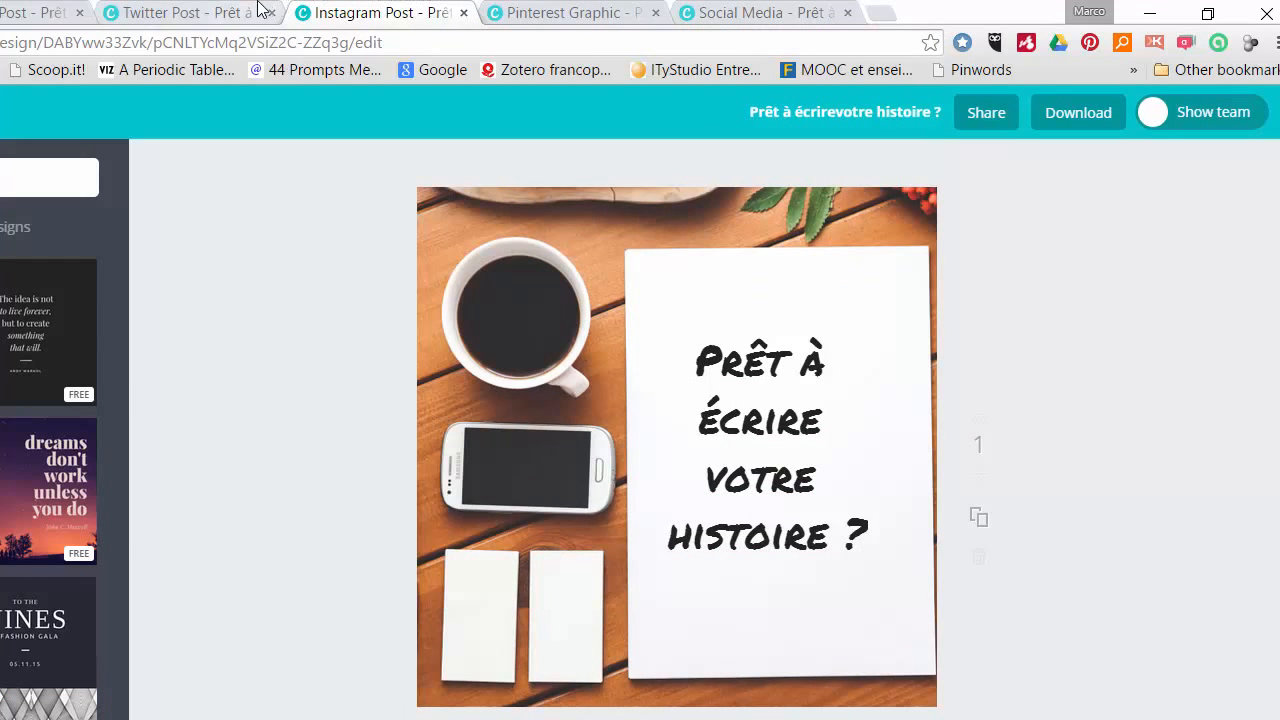
click(258, 9)
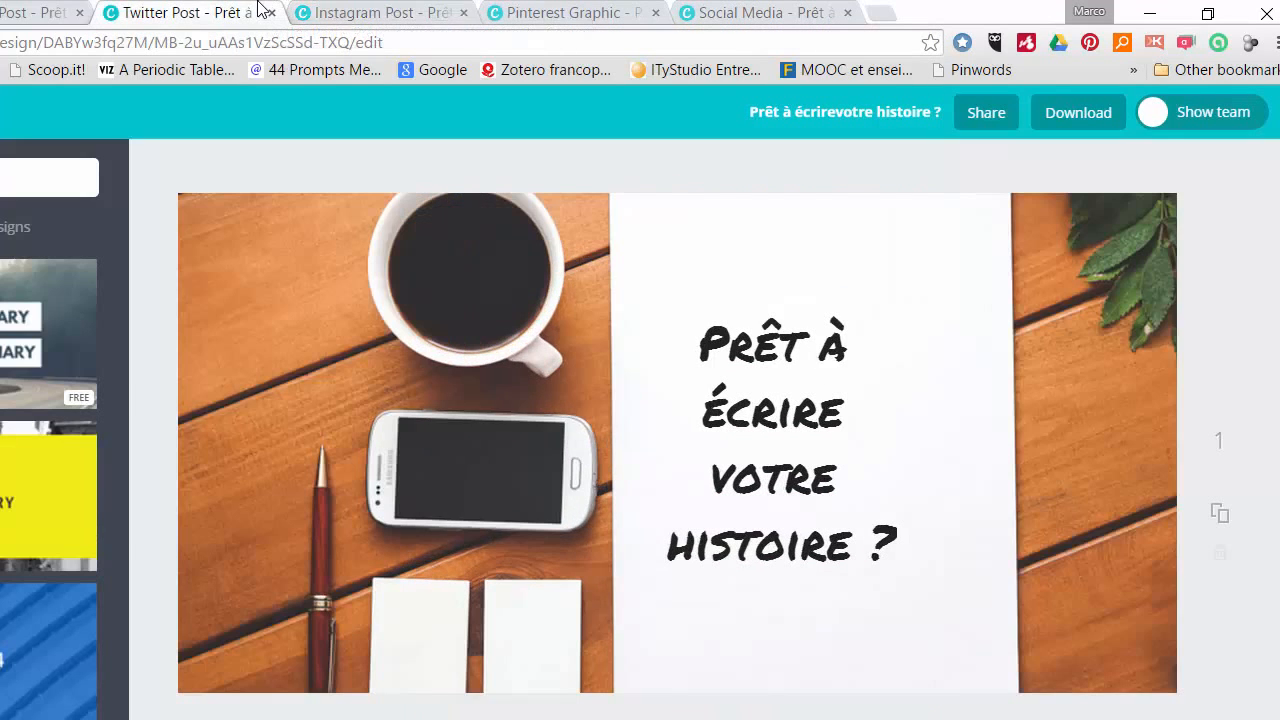
click(30, 10)
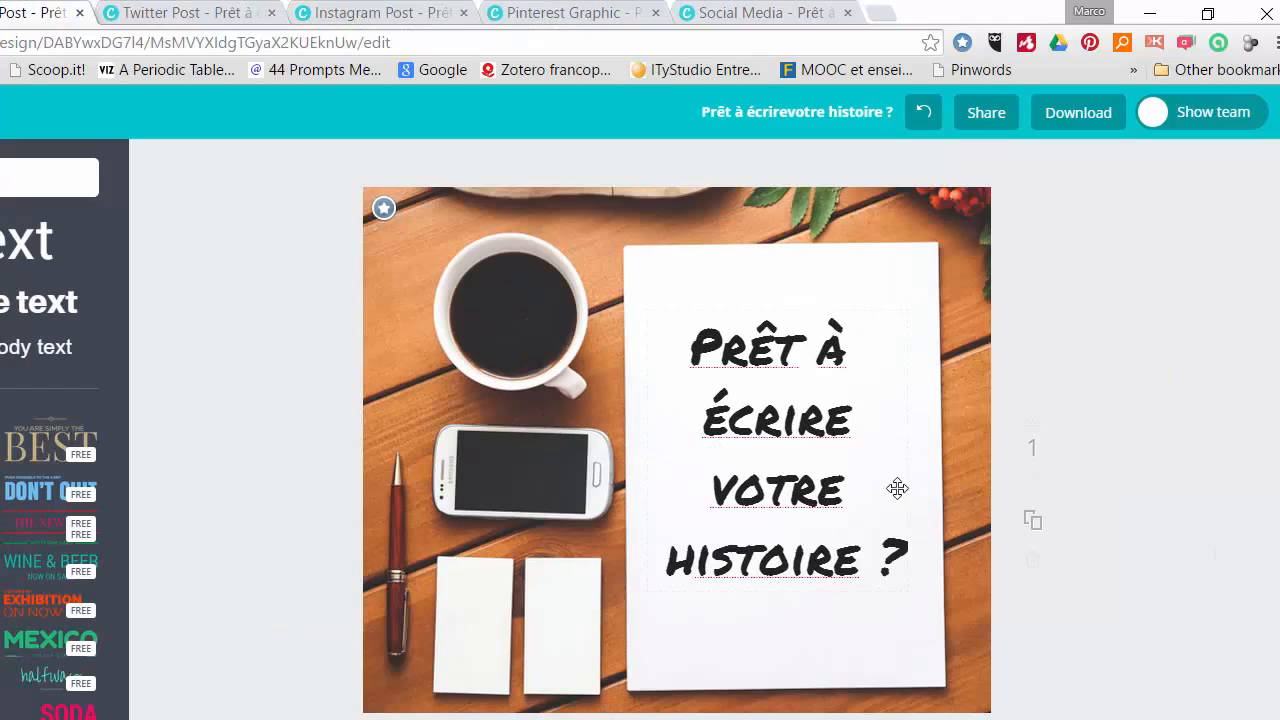